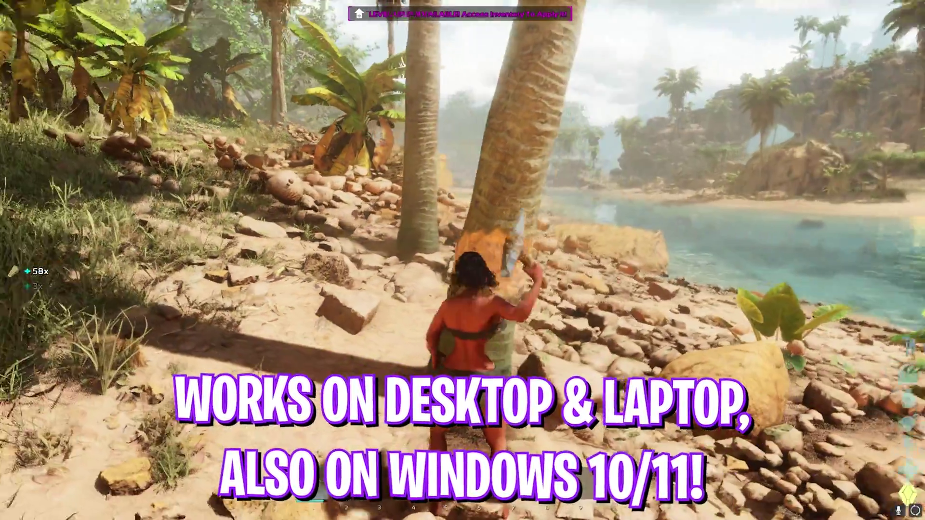
# Step: Chop down the jungle palm beside the character and walk over to the felled trunk
pyautogui.click(461, 260)
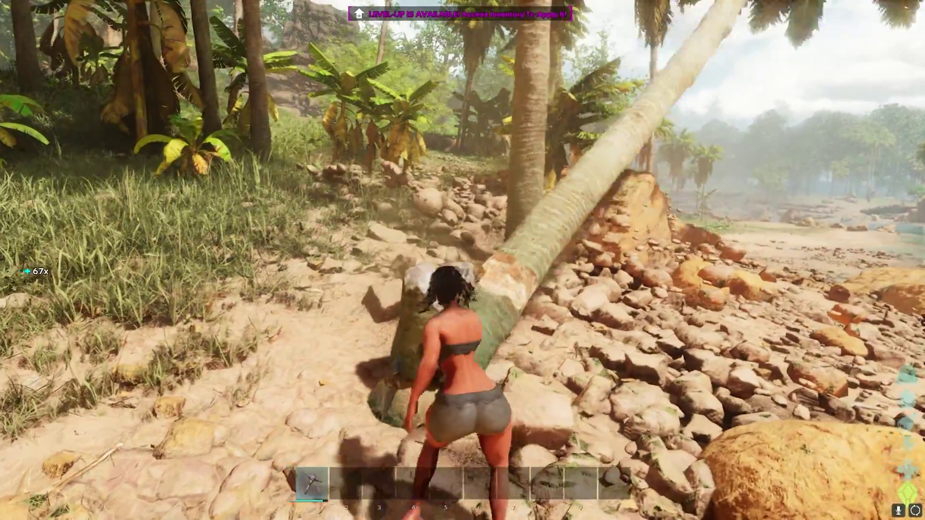
pyautogui.press('w')
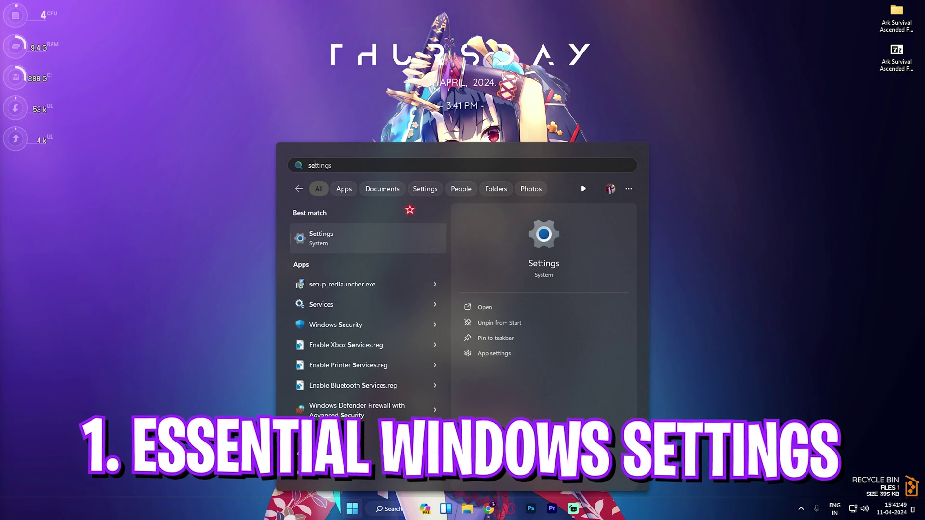
# Step: In Settings > Gaming > Game Bar, confirm controller access to Game Bar is Off, then return to Gaming
pyautogui.press('Return')
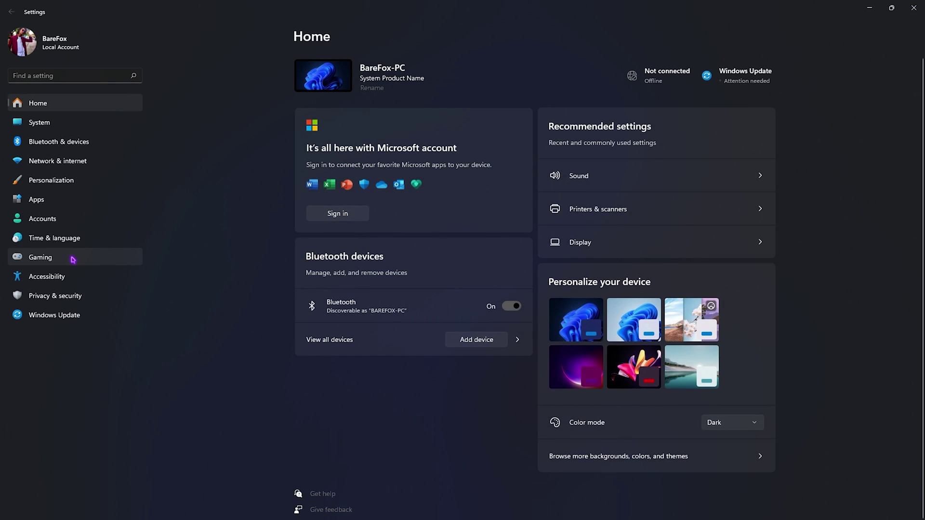
pyautogui.click(50, 263)
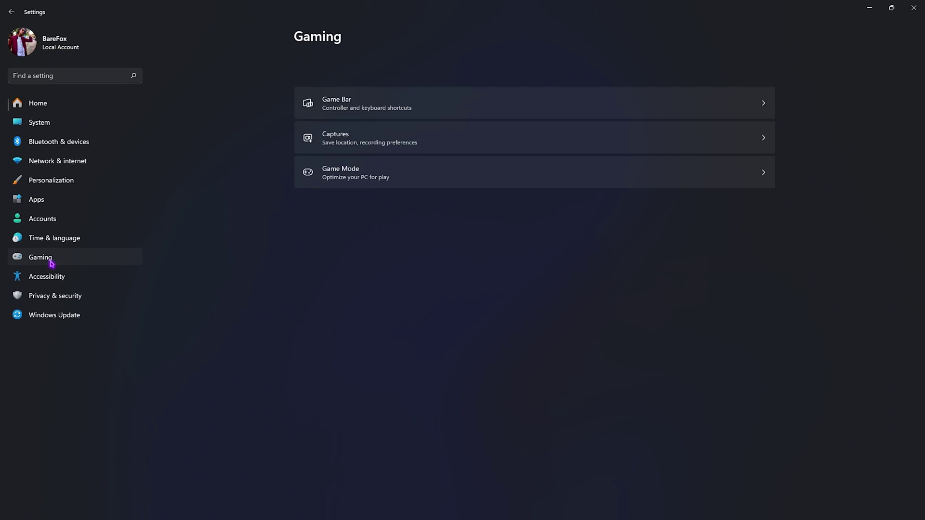
pyautogui.click(370, 91)
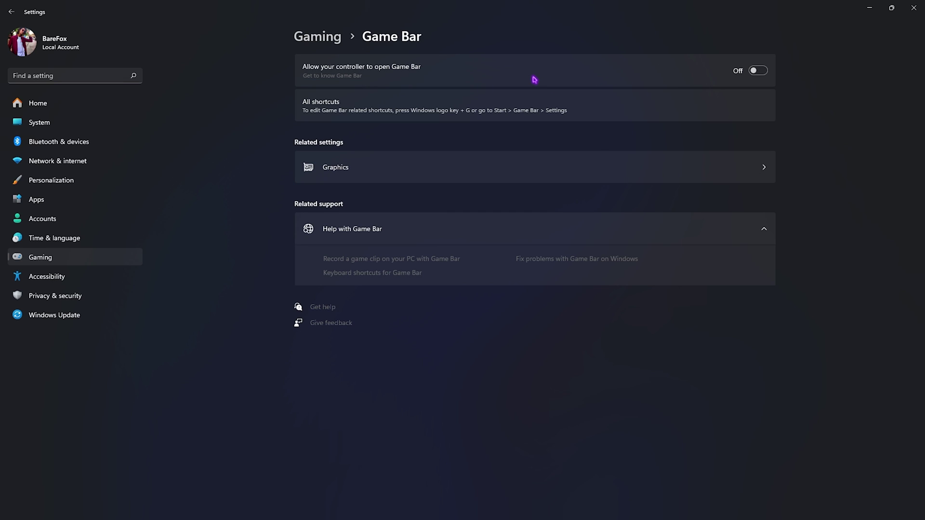
pyautogui.click(301, 40)
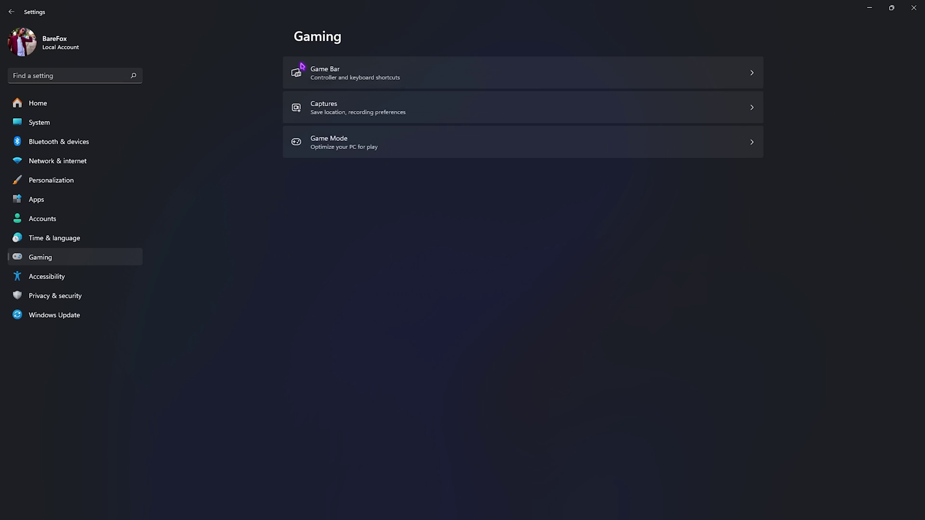
# Step: Confirm Game Mode, hardware-accelerated GPU scheduling and windowed-game optimizations are On, then return to the Graphics app list
pyautogui.click(364, 153)
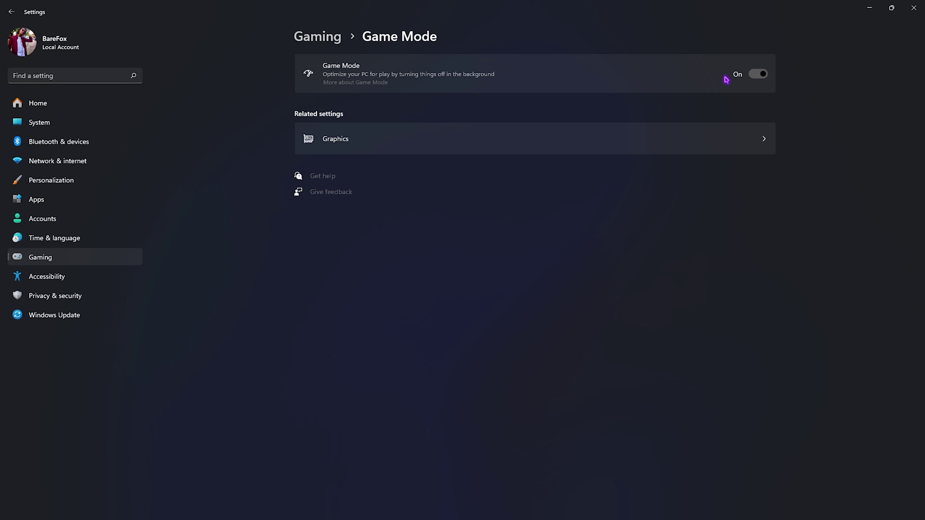
pyautogui.click(346, 147)
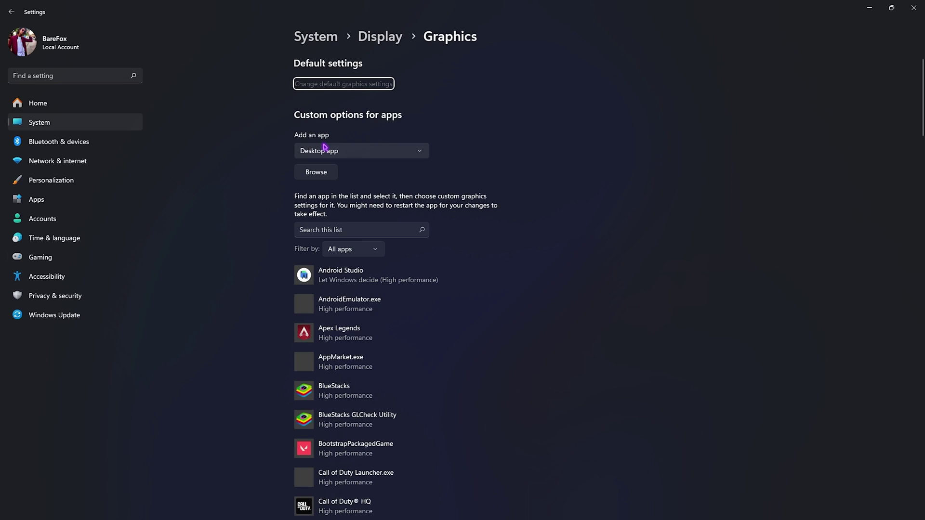
pyautogui.click(343, 83)
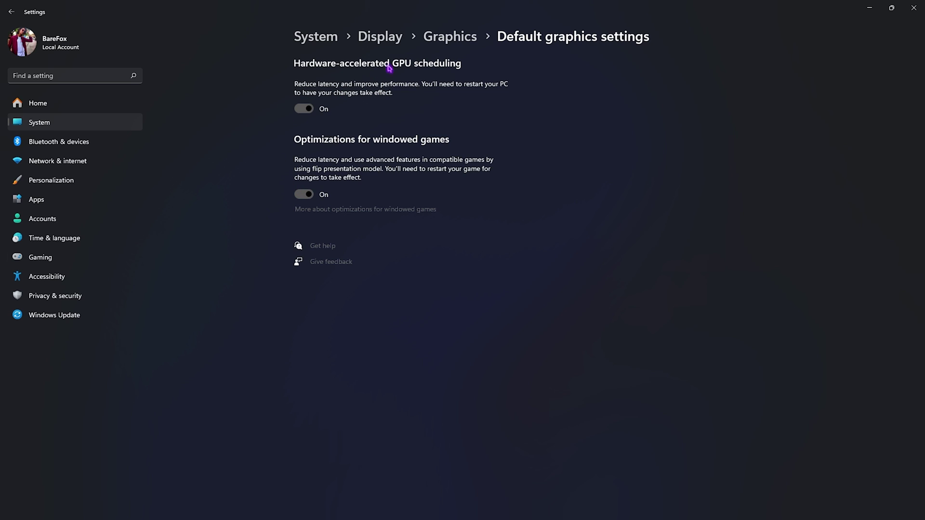
pyautogui.click(456, 39)
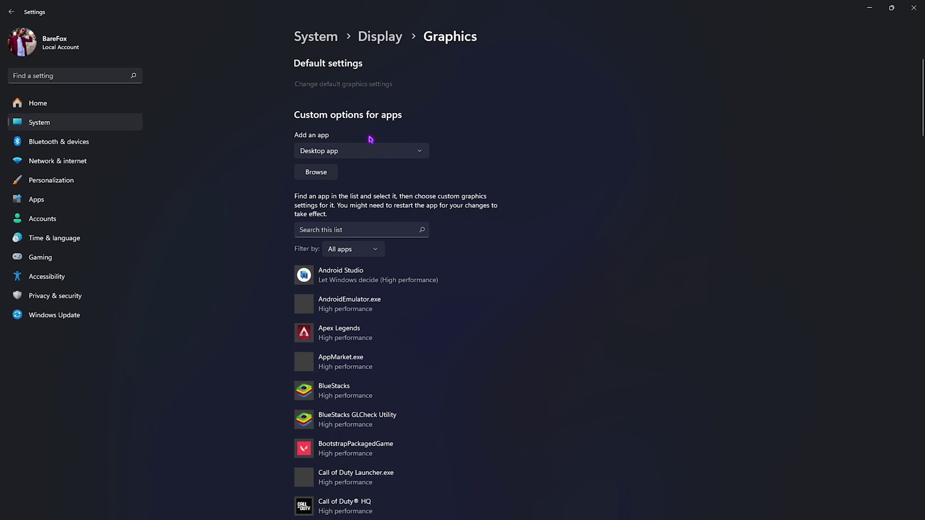
pyautogui.scroll(-5, 369, 352)
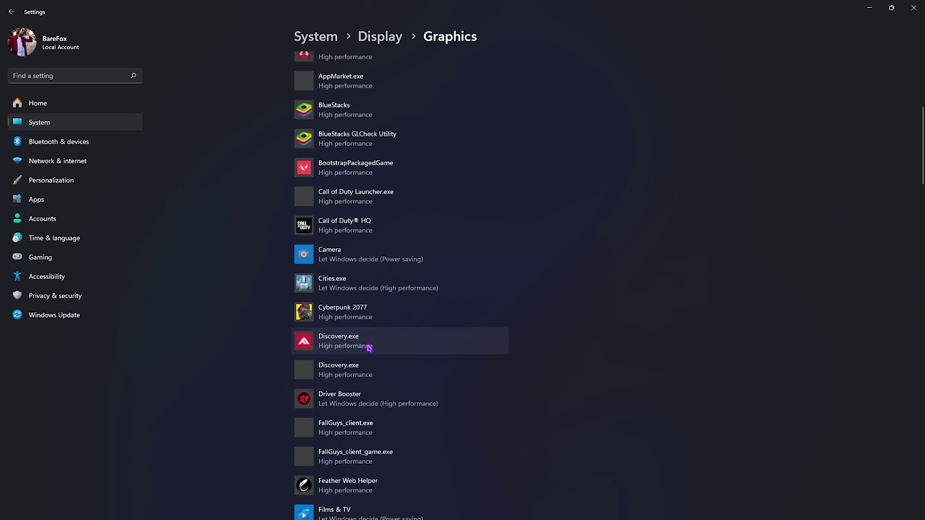
pyautogui.scroll(-10, 337, 289)
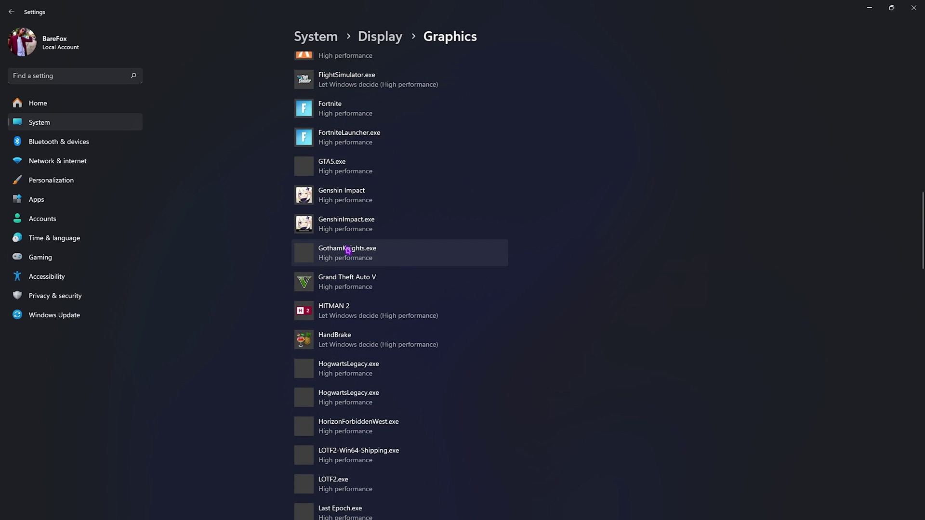
pyautogui.scroll(15, 348, 250)
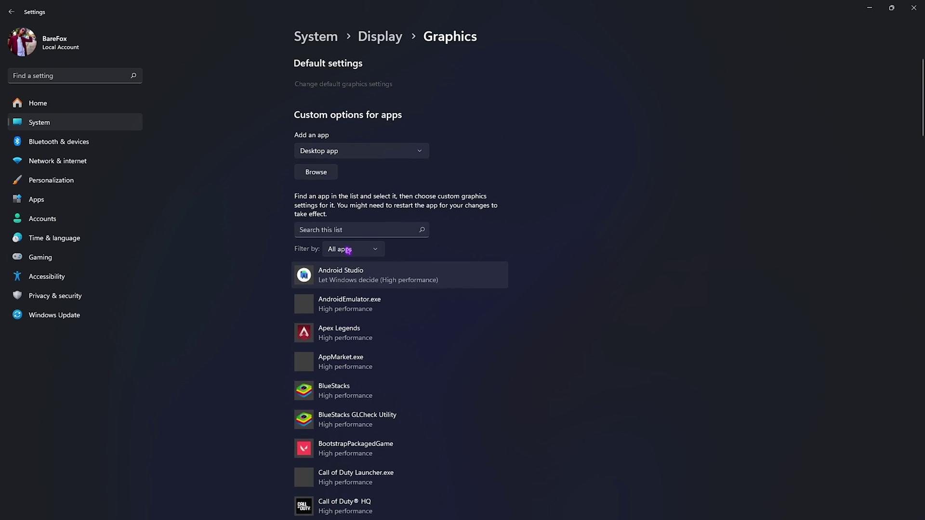
# Step: Browse to X:\ARK Survival Ascended\ShooterGame\Binaries\Win64 and select ArkAscended.exe
pyautogui.click(316, 172)
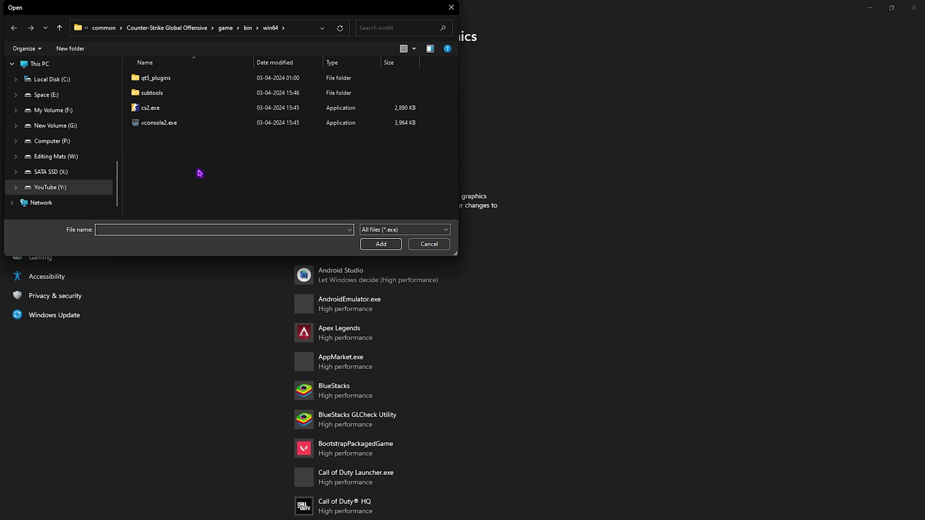
pyautogui.click(52, 169)
pyautogui.doubleClick(183, 79)
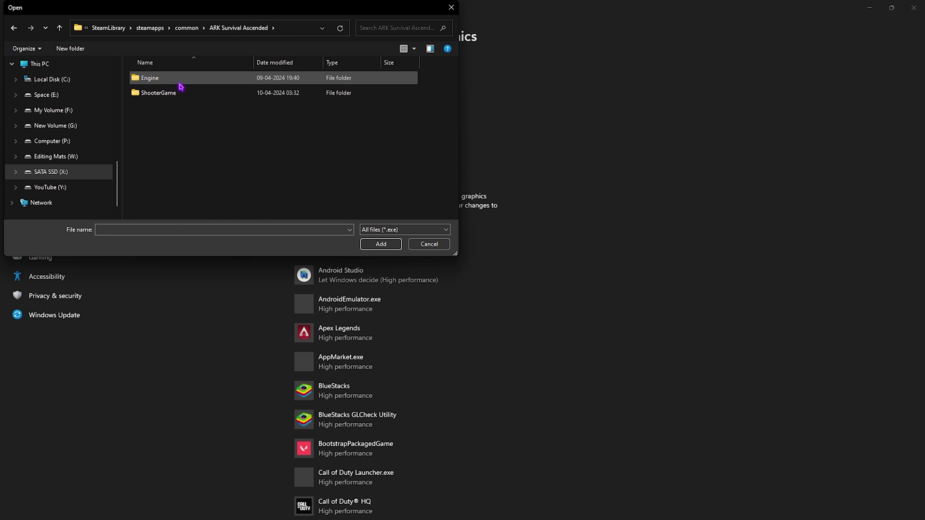
pyautogui.doubleClick(166, 93)
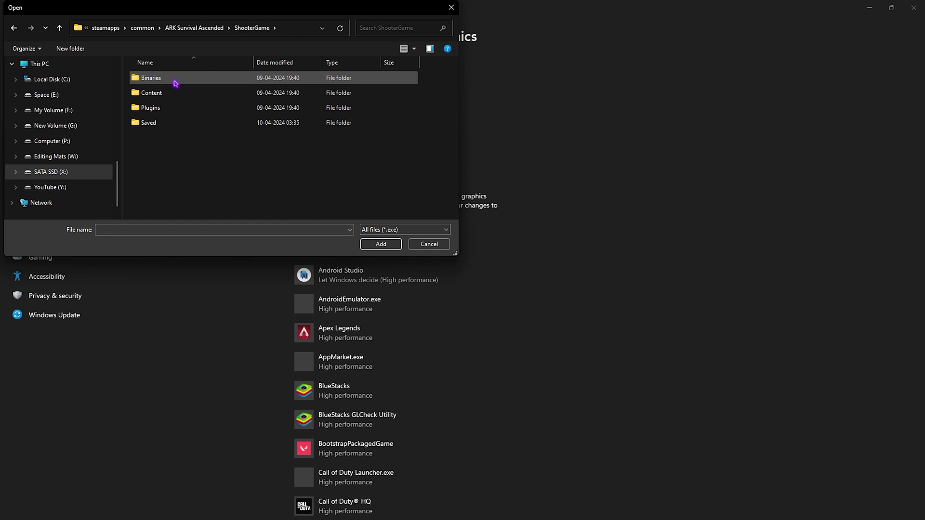
pyautogui.doubleClick(175, 84)
pyautogui.doubleClick(175, 82)
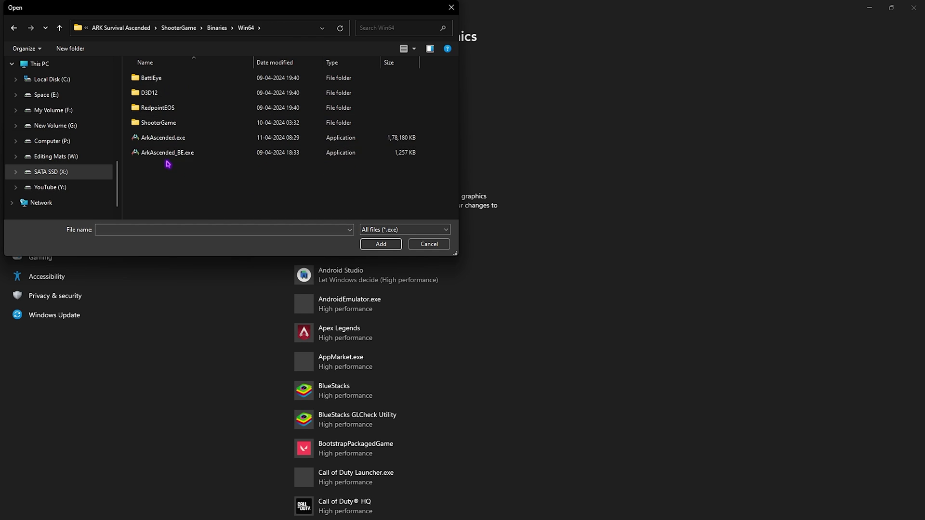
pyautogui.click(188, 141)
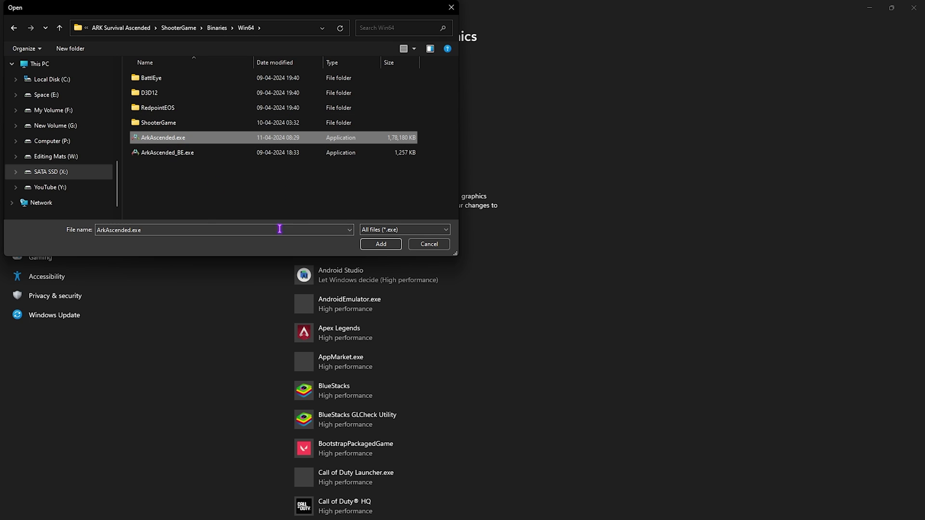
# Step: Add ArkAscended.exe to the Graphics list and save its preference as High performance
pyautogui.click(387, 247)
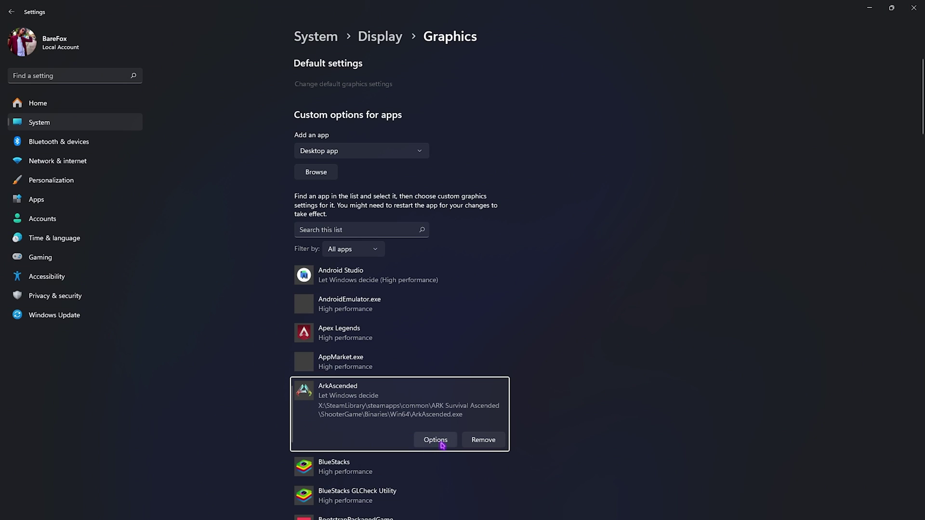
pyautogui.click(435, 440)
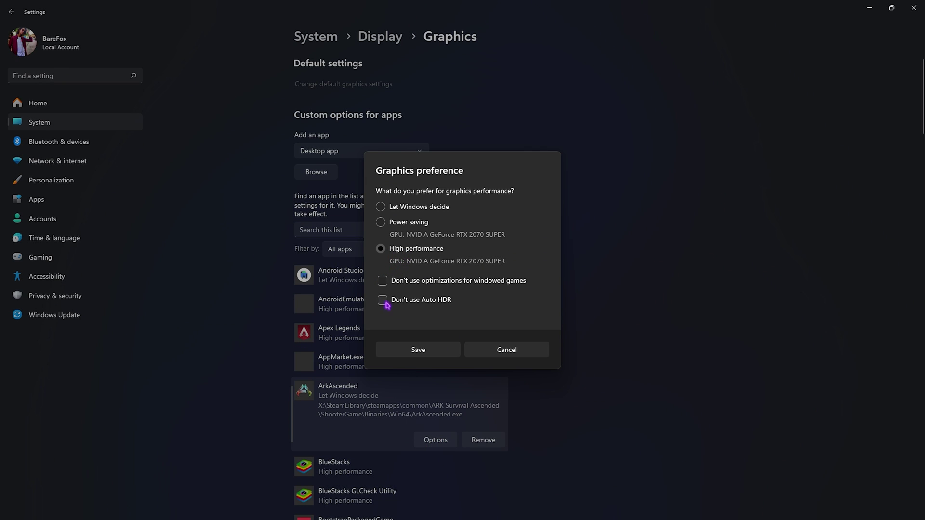
pyautogui.click(426, 355)
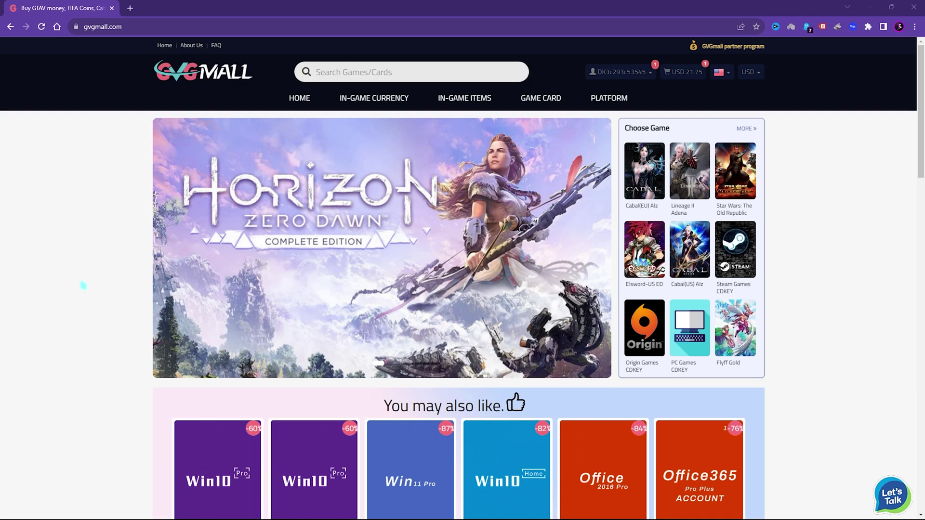
# Step: Scroll the GVGMall homepage down to the 'You may also like' Windows key offers
pyautogui.middleClick(74, 308)
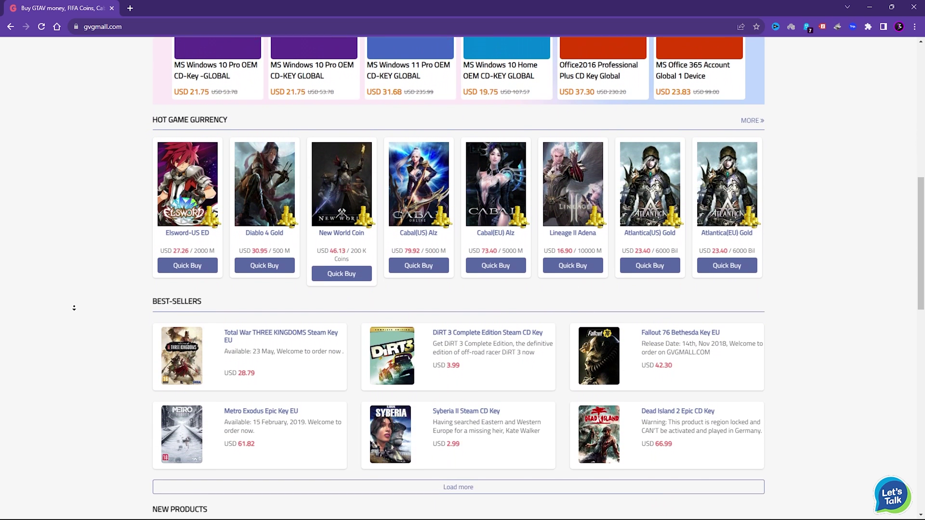
pyautogui.scroll(2, 76, 309)
pyautogui.scroll(7, 76, 309)
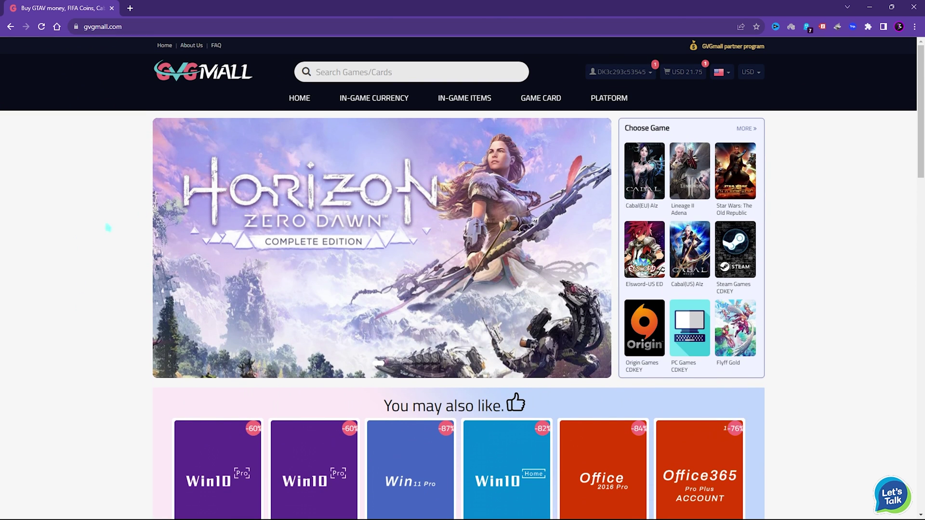
pyautogui.moveTo(481, 102)
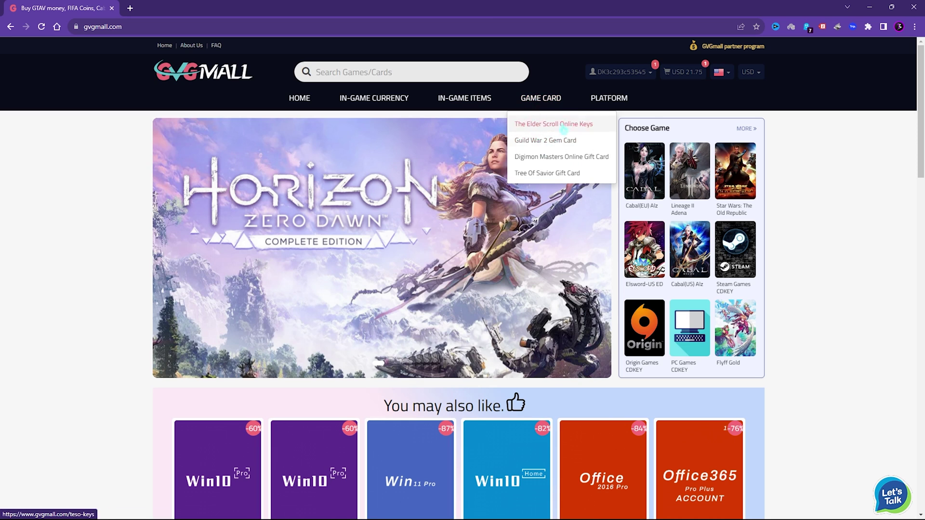
pyautogui.moveTo(608, 99)
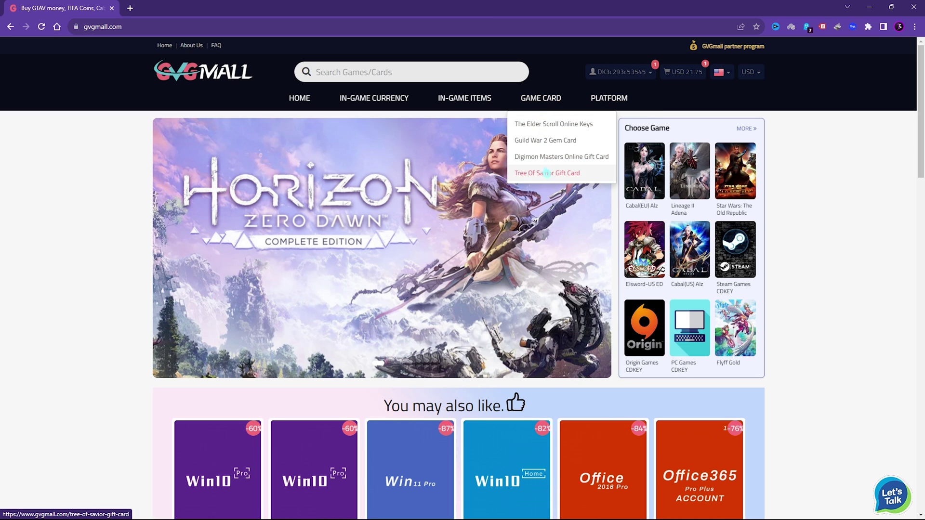
pyautogui.moveTo(467, 166)
pyautogui.moveTo(373, 99)
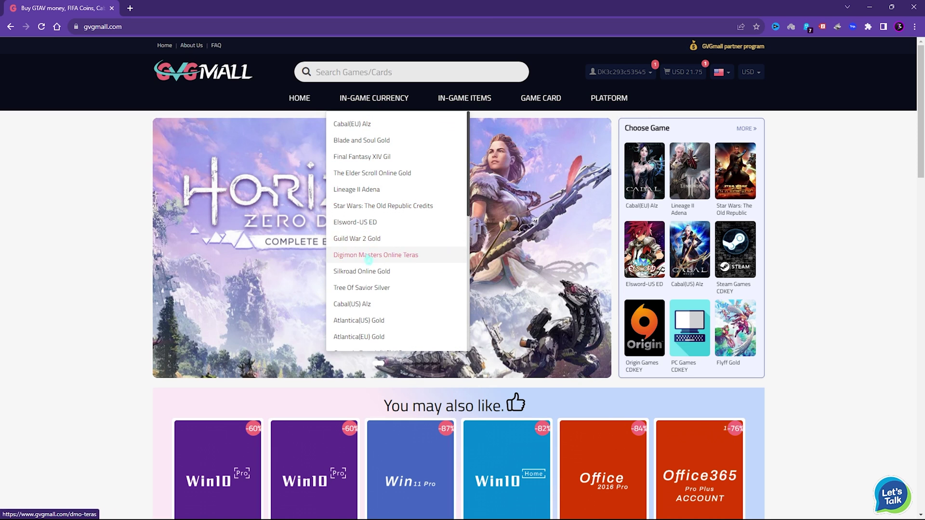
pyautogui.scroll(-2, 377, 261)
pyautogui.scroll(-2, 381, 265)
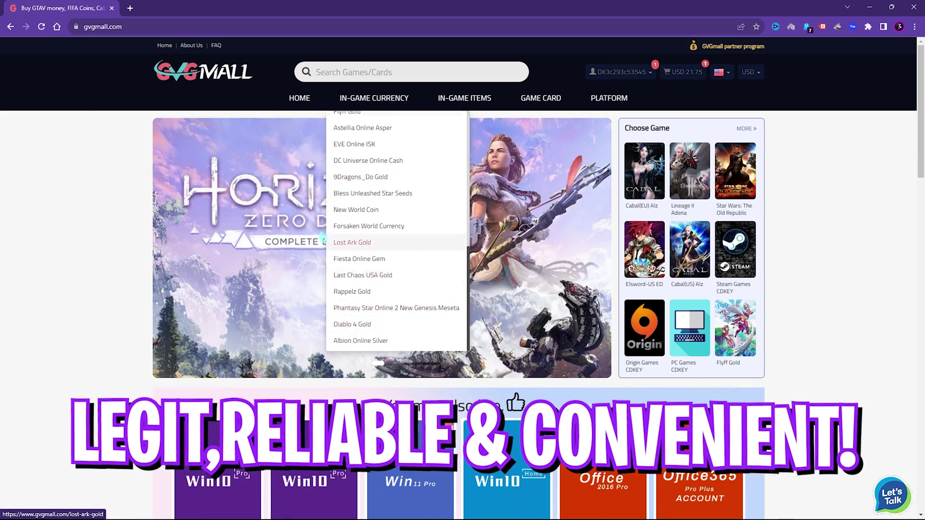
pyautogui.scroll(-2, 68, 268)
pyautogui.scroll(2, 69, 268)
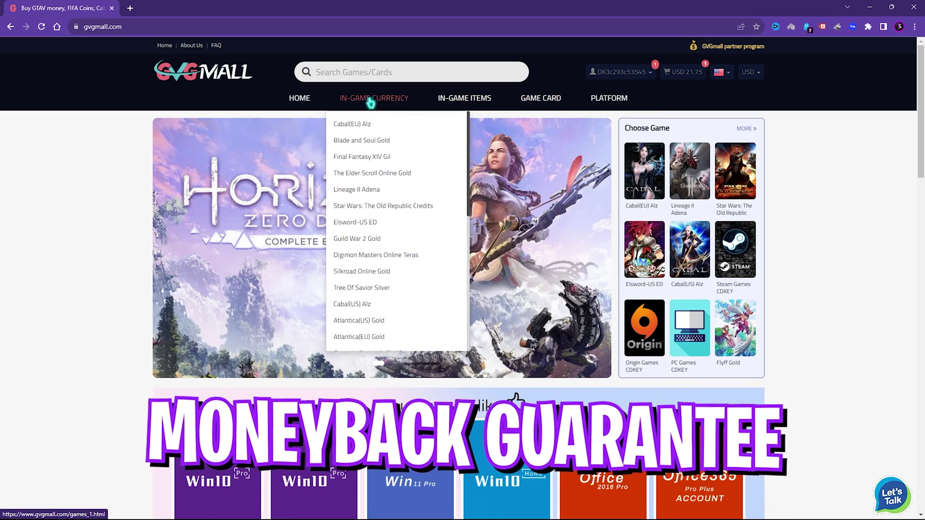
pyautogui.scroll(-3, 368, 284)
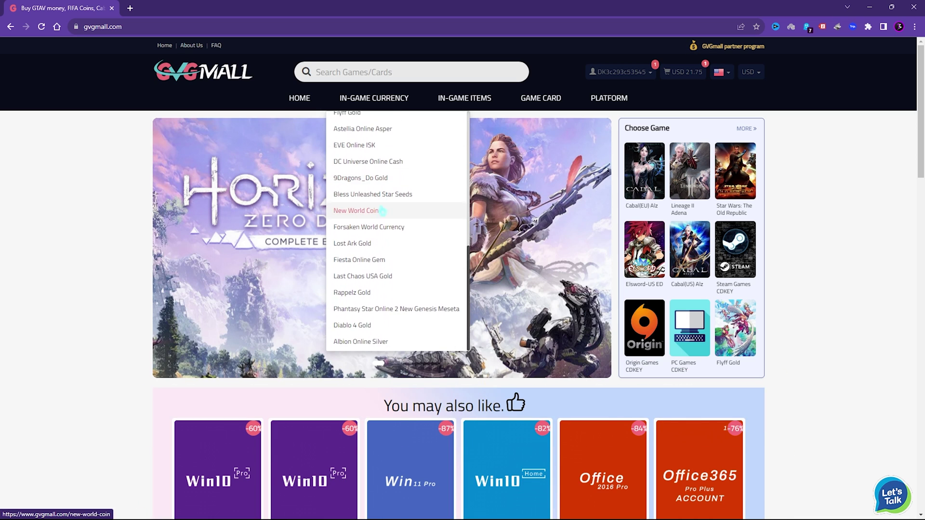
pyautogui.scroll(-4, 73, 259)
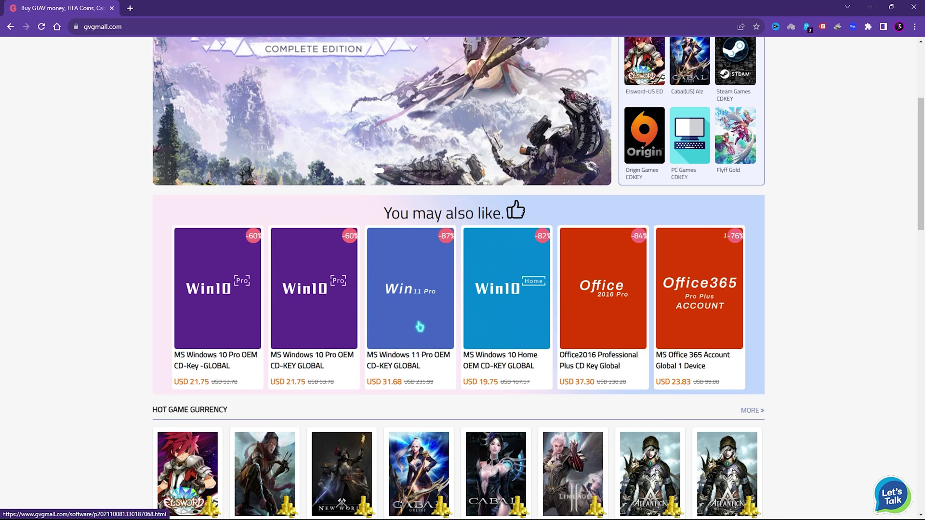
pyautogui.scroll(1, 128, 402)
pyautogui.scroll(-1, 129, 403)
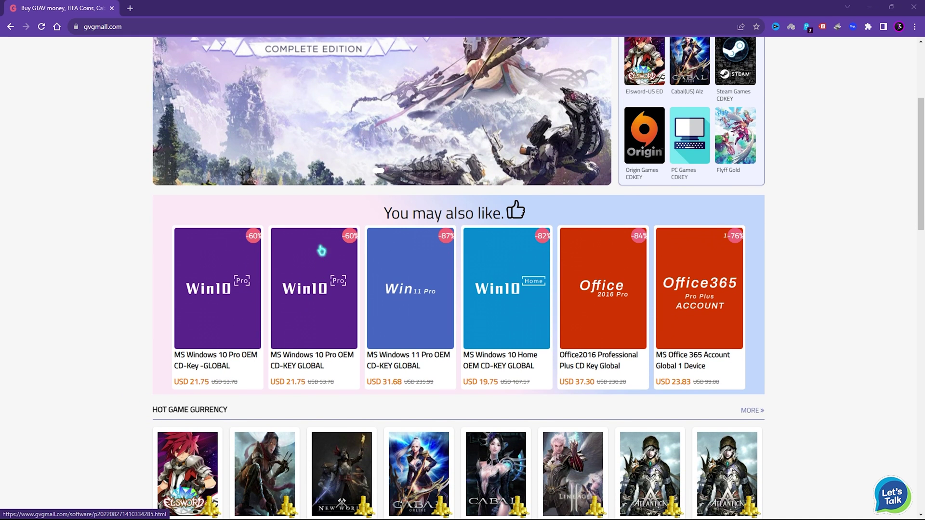
# Step: Open the MS Win 10 Pro OEM Key page and highlight the March Madness title and 22.30 price
pyautogui.click(323, 327)
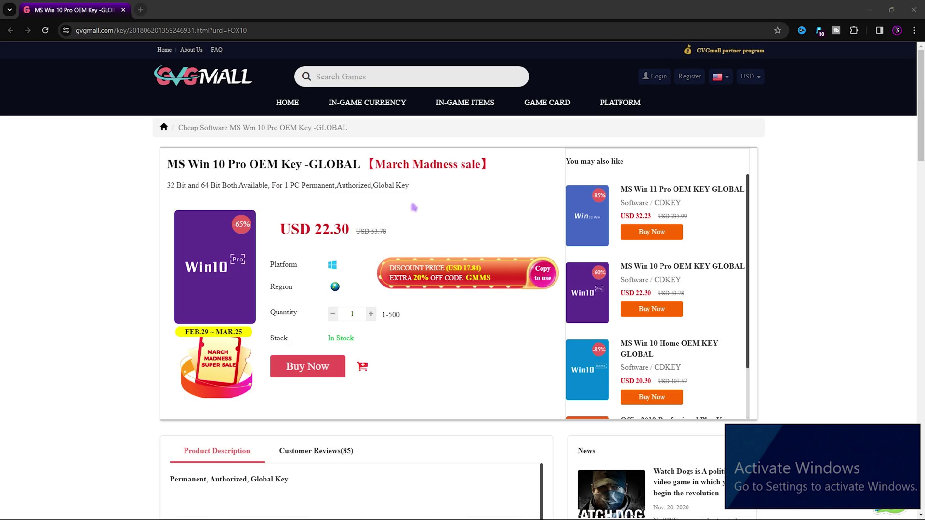
pyautogui.moveTo(376, 164); pyautogui.dragTo(481, 164)
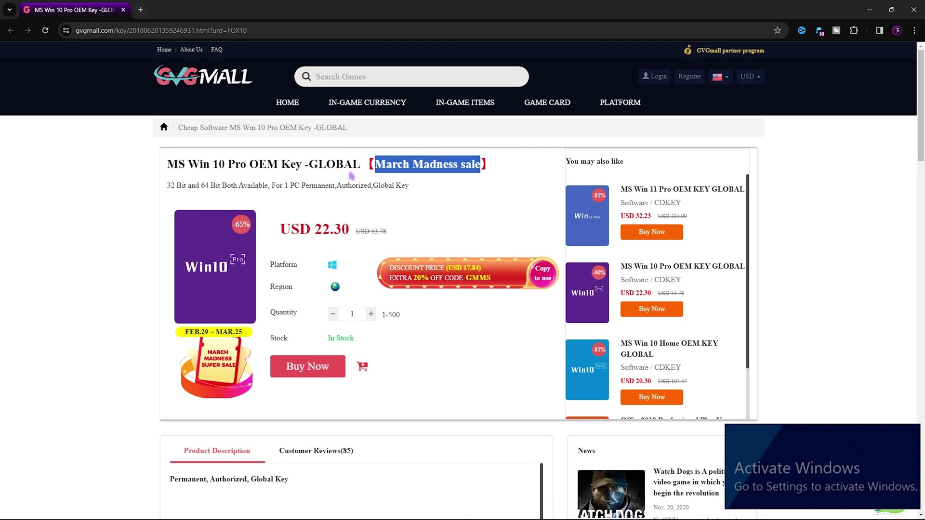
pyautogui.moveTo(315, 229); pyautogui.dragTo(349, 230)
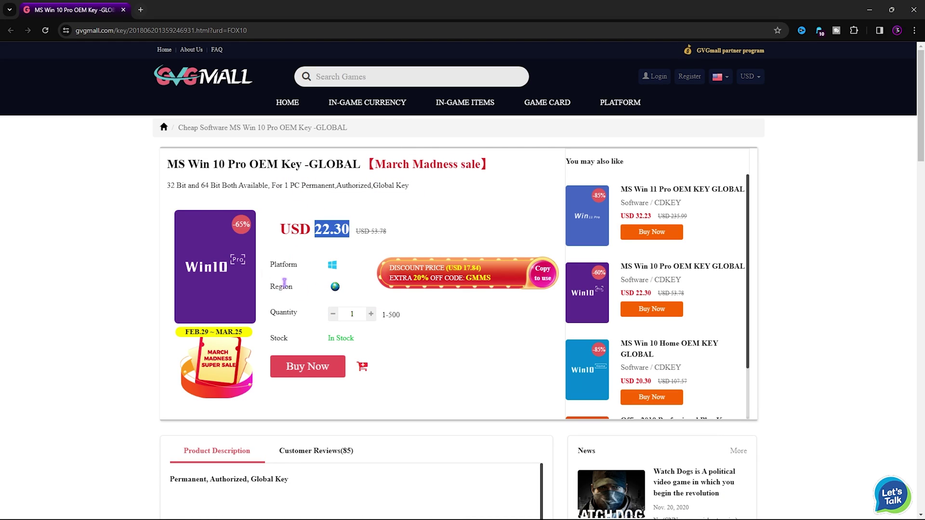
pyautogui.click(418, 200)
pyautogui.moveTo(375, 164); pyautogui.dragTo(481, 165)
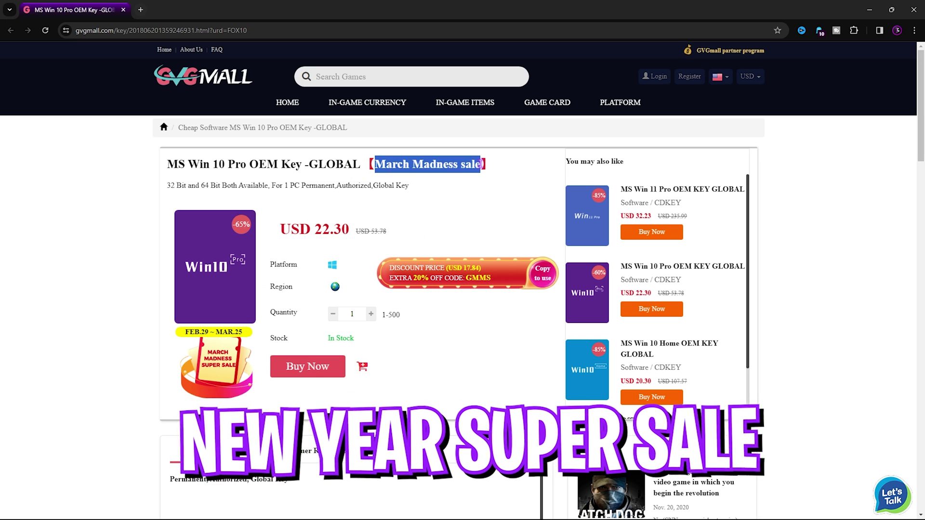
pyautogui.click(293, 175)
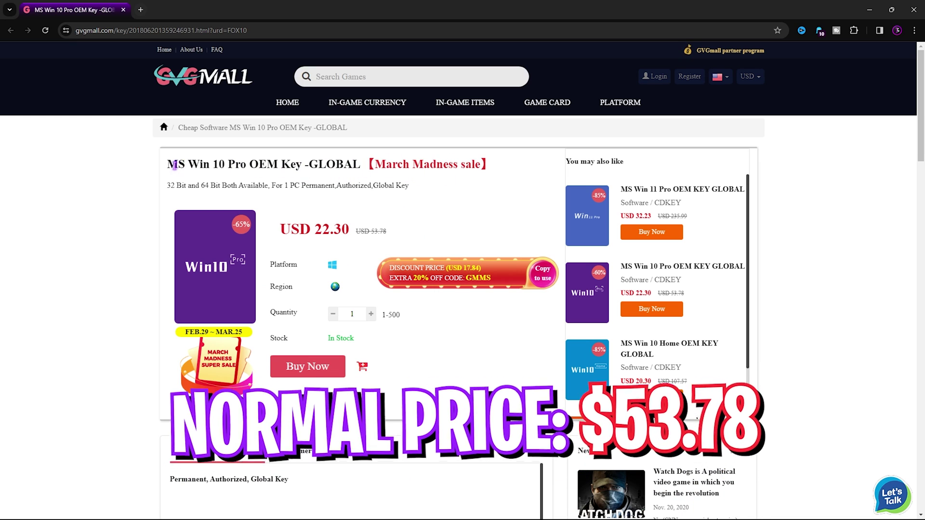
pyautogui.moveTo(167, 164); pyautogui.dragTo(463, 164)
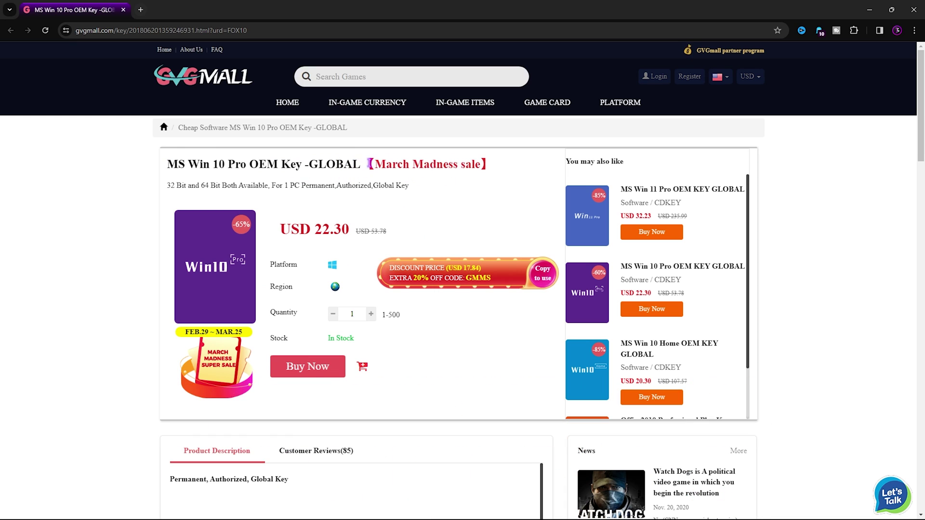
pyautogui.click(446, 165)
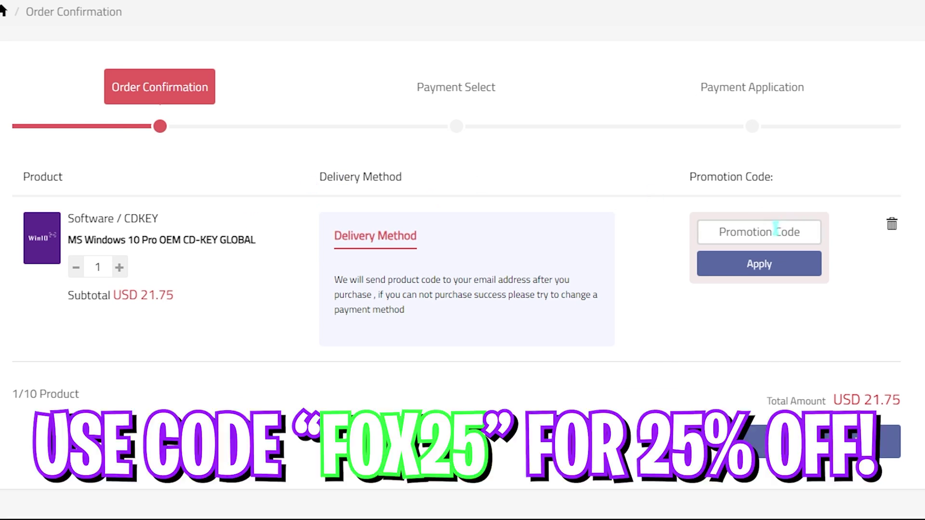
# Step: Apply promotion code FOX25 at checkout and highlight the discounted total
pyautogui.click(766, 232)
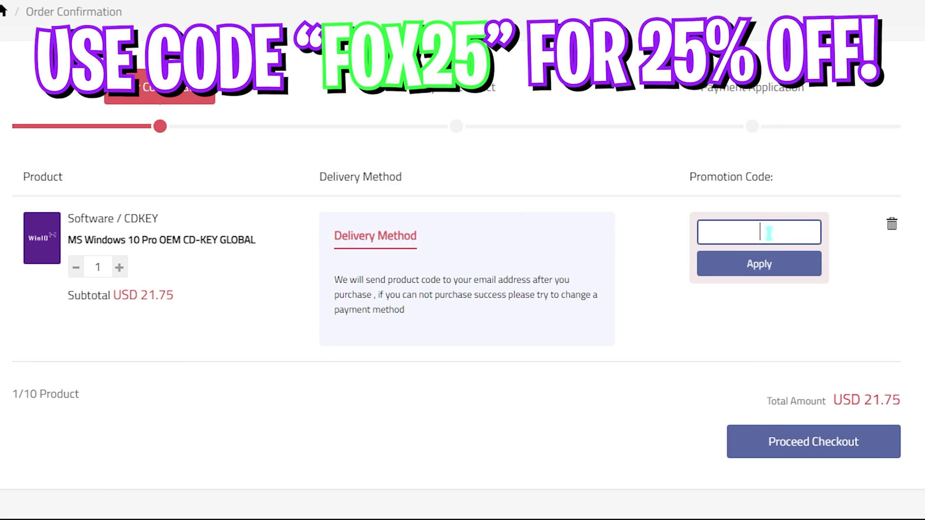
pyautogui.write('FOX25')
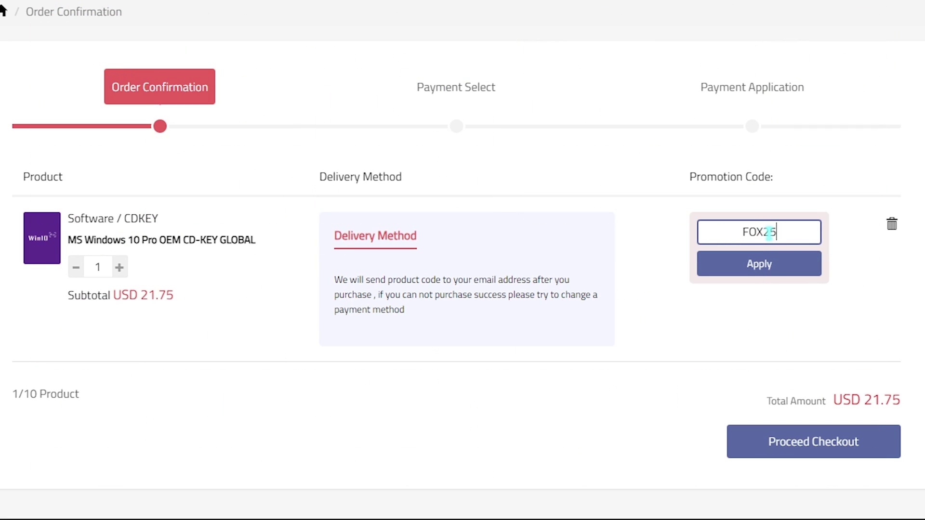
pyautogui.moveTo(786, 237); pyautogui.dragTo(710, 236)
pyautogui.click(713, 264)
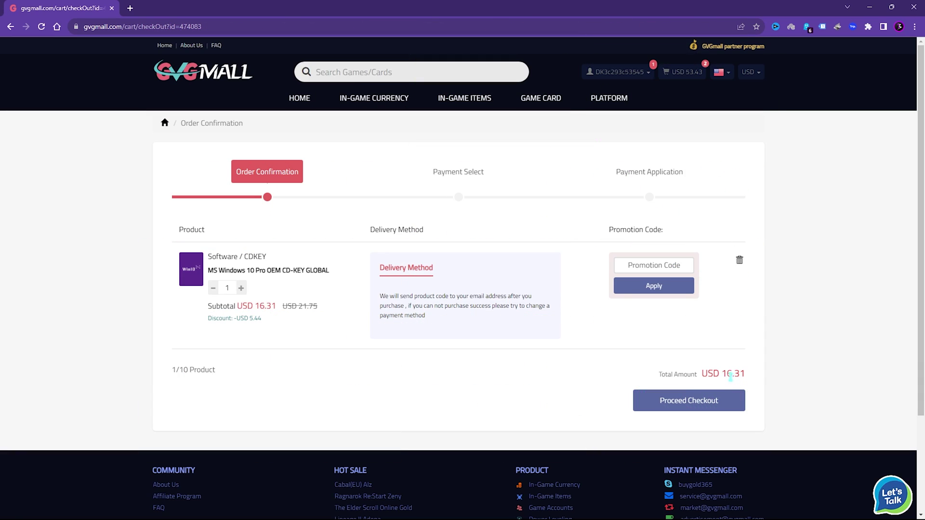
pyautogui.moveTo(747, 380); pyautogui.dragTo(172, 369)
pyautogui.click(436, 350)
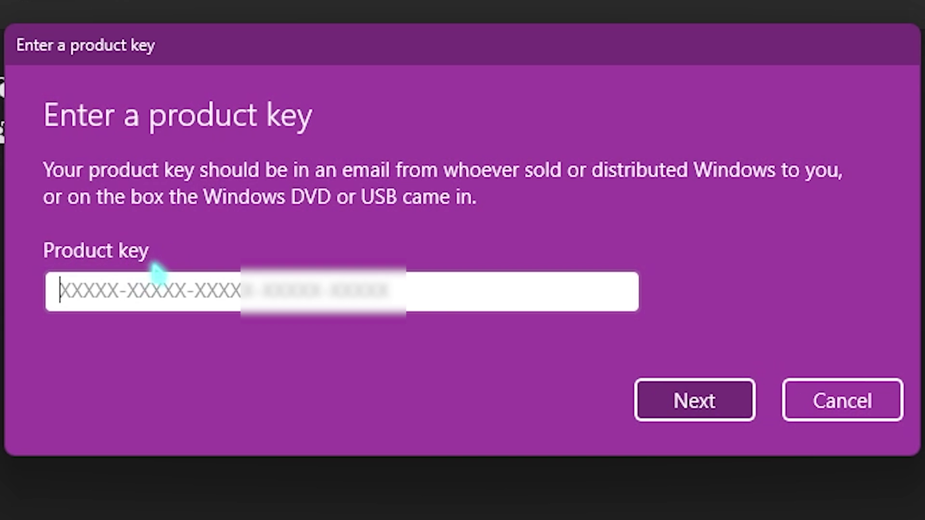
# Step: Paste the purchased product key into Windows activation and submit it
pyautogui.hotkey('ctrl', 'v')
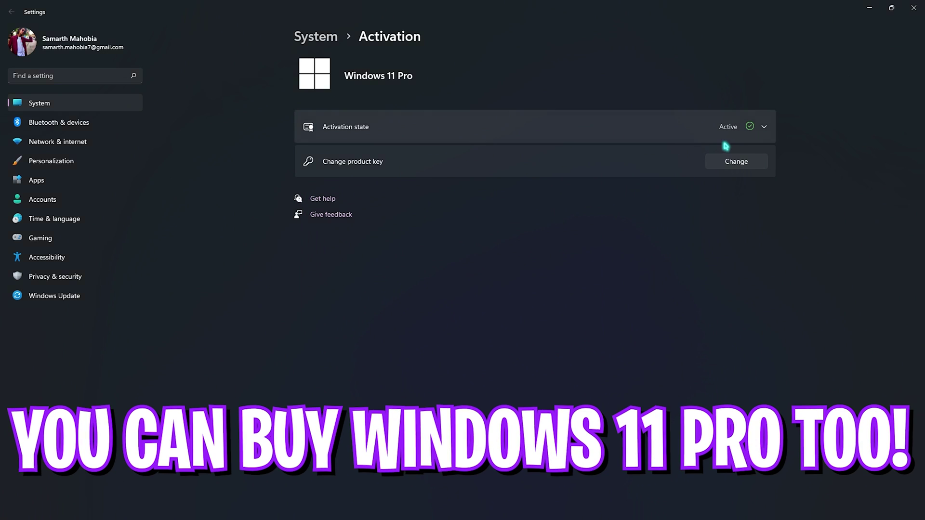
pyautogui.click(760, 128)
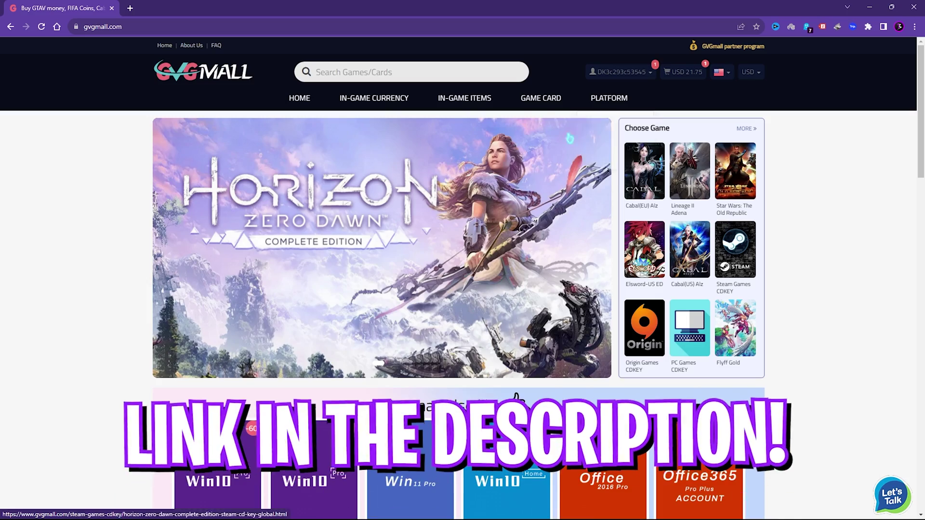
pyautogui.moveTo(371, 94)
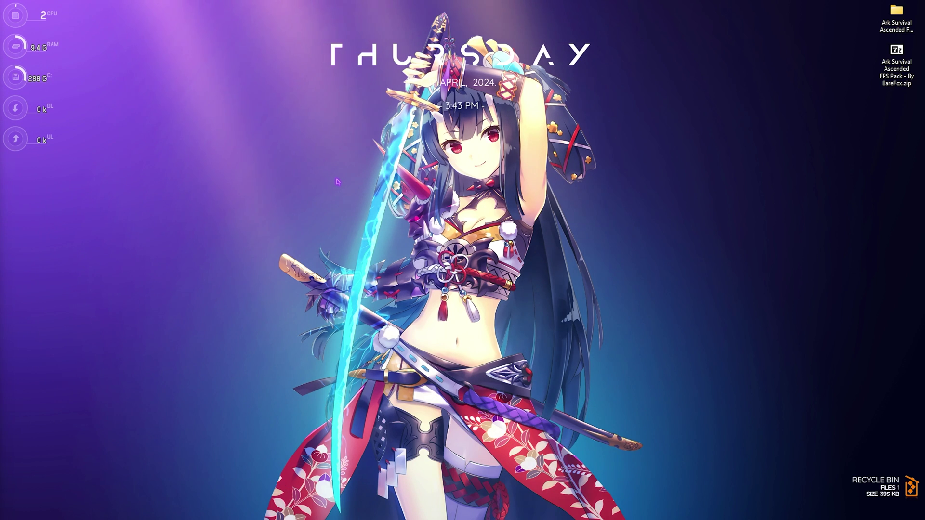
# Step: Search 'adjust' to open Performance Options and move its window further onto the desktop
pyautogui.press('super')
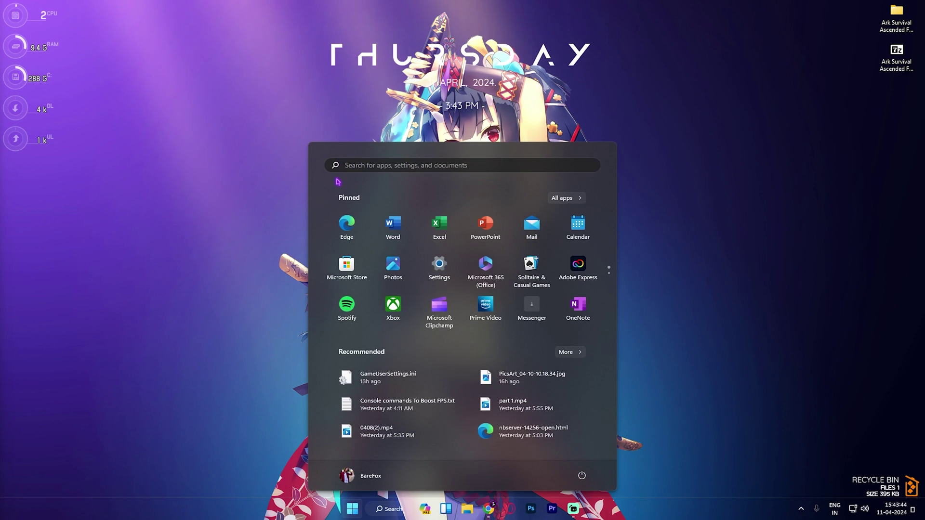
pyautogui.write('adjust the appearance and performance of Windows')
pyautogui.press('Return')
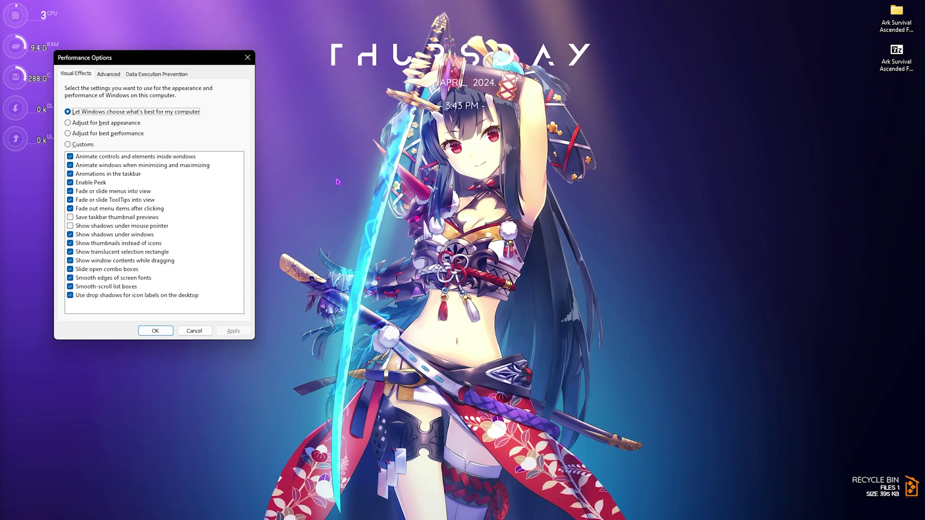
pyautogui.moveTo(166, 64); pyautogui.dragTo(234, 98)
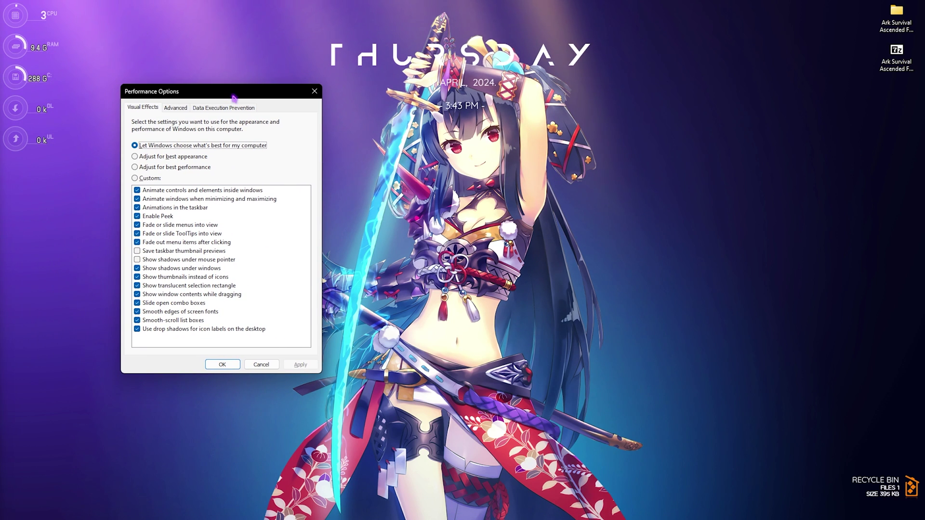
# Step: Choose best performance, keeping taskbar thumbnail previews, thumbnails instead of icons and smooth screen-font edges
pyautogui.click(137, 168)
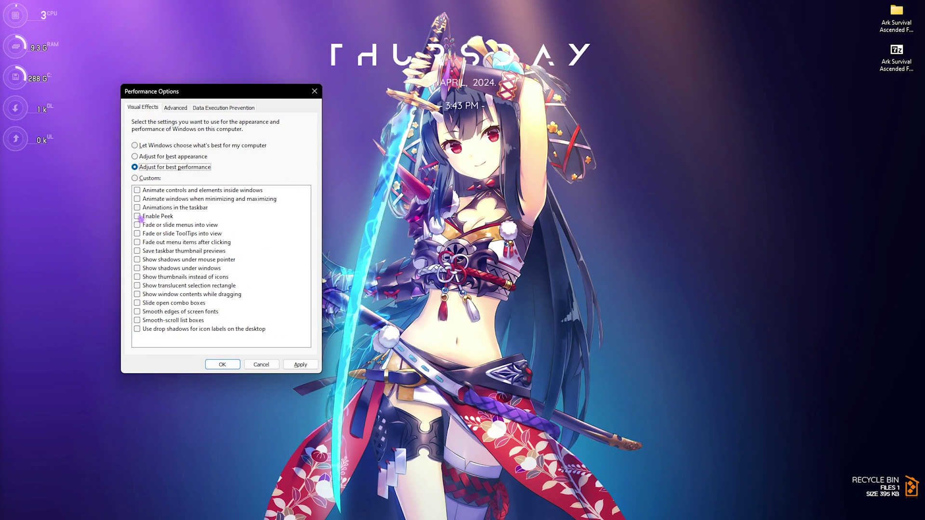
pyautogui.click(137, 251)
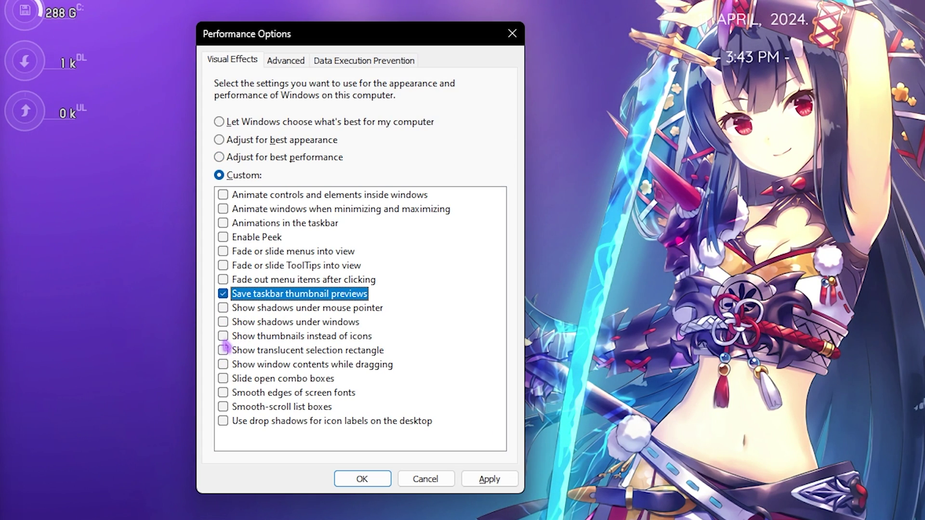
pyautogui.click(223, 339)
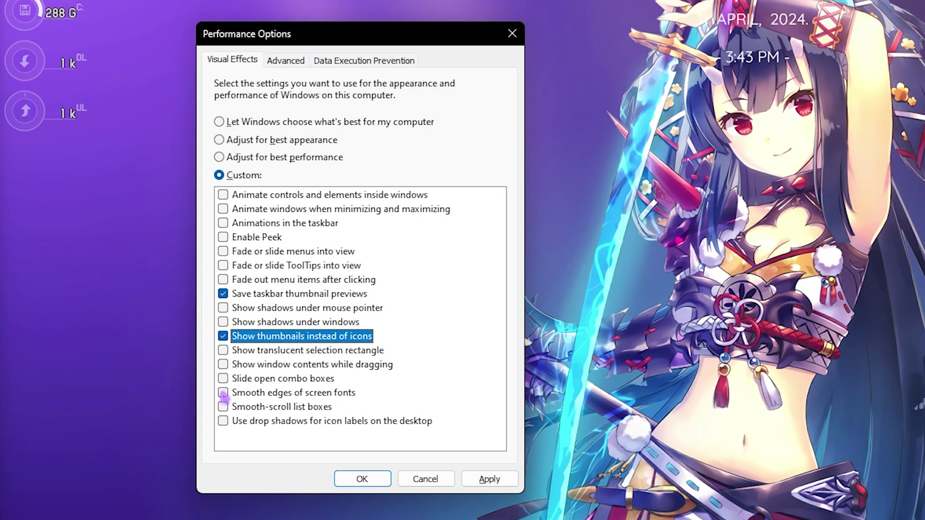
pyautogui.click(223, 393)
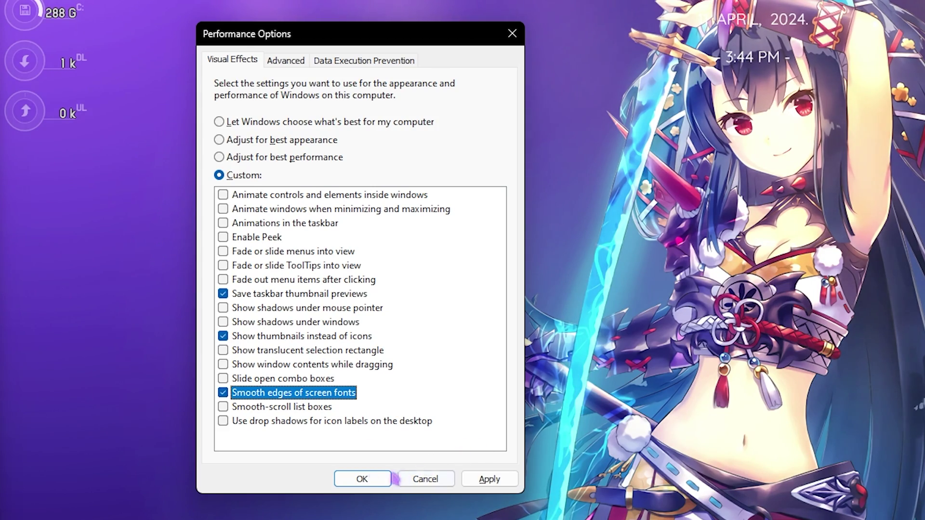
pyautogui.click(284, 60)
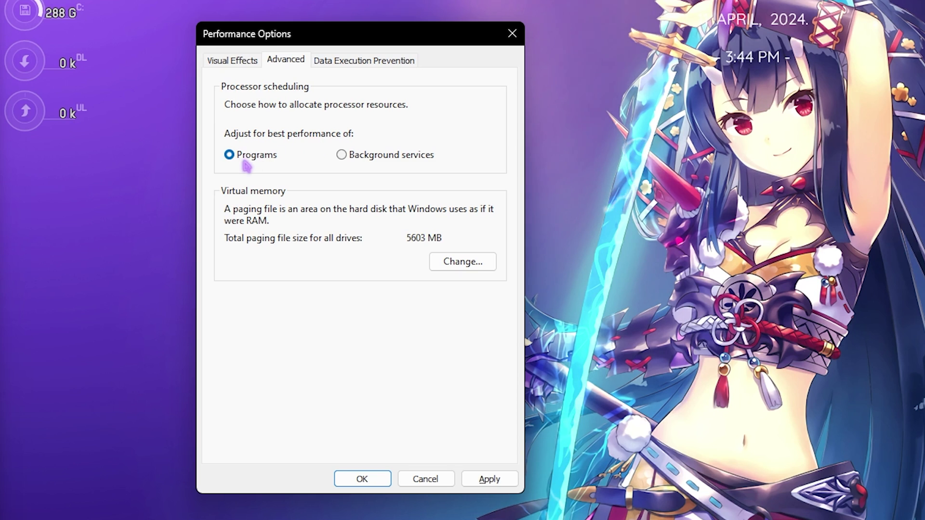
# Step: Open Virtual Memory settings and select drive C:'s 1361 MB initial size value
pyautogui.click(474, 262)
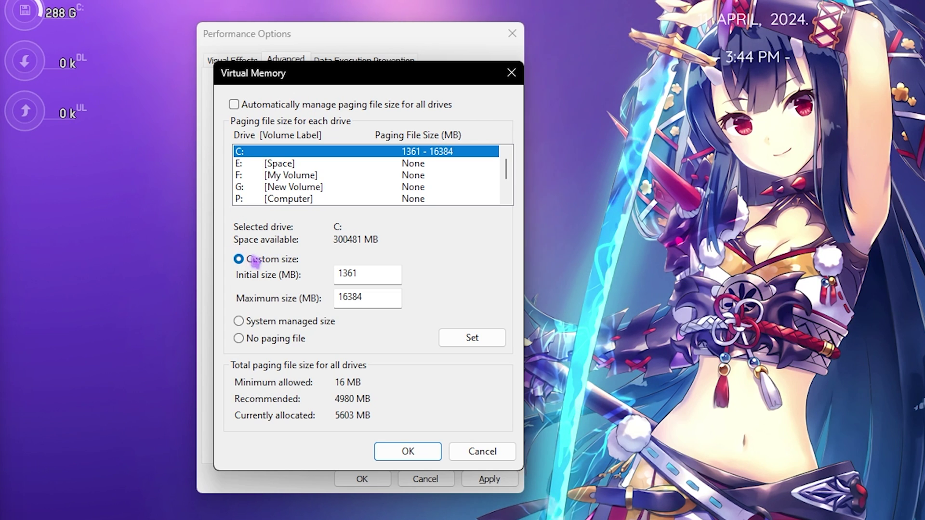
pyautogui.moveTo(370, 273); pyautogui.dragTo(288, 276)
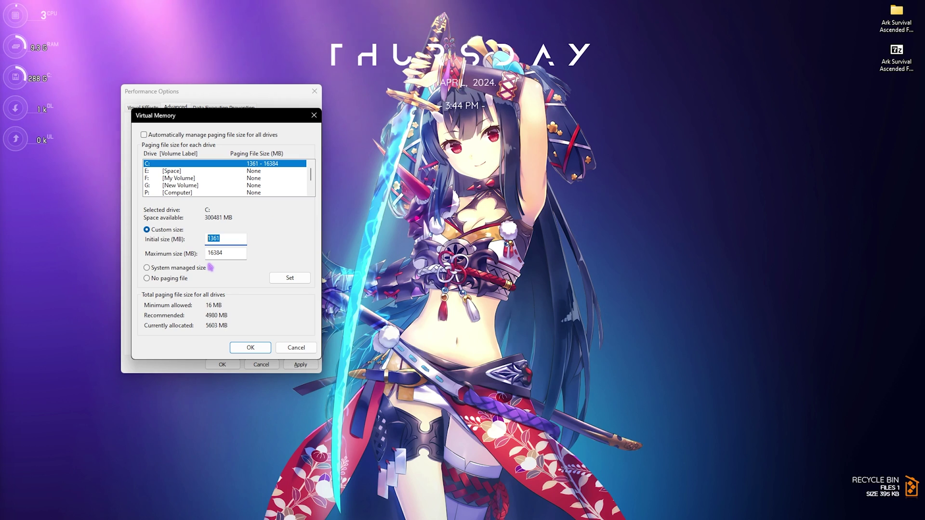
pyautogui.press('super')
# Step: Launch Calculator and System Information to check the installed RAM of 32.0 GB
pyautogui.write('calculator')
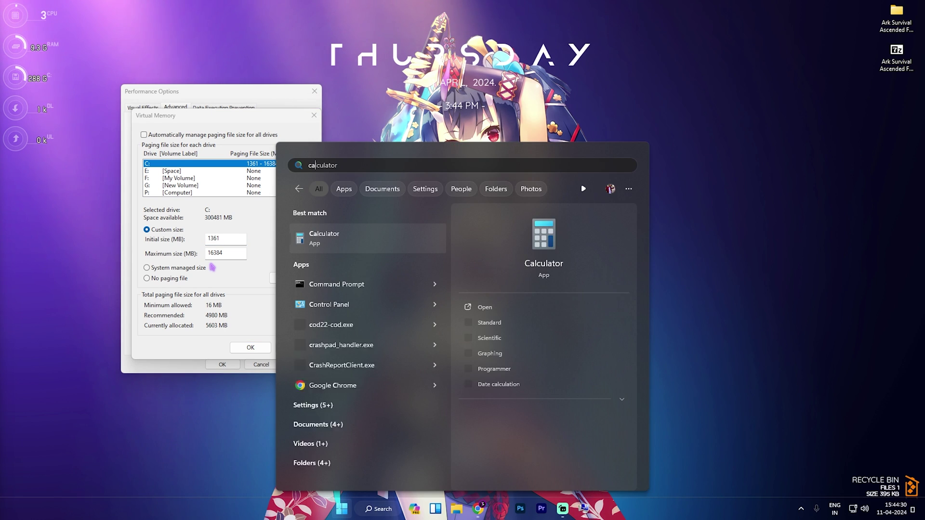
pyautogui.press('Return')
pyautogui.press('super')
pyautogui.write('system information')
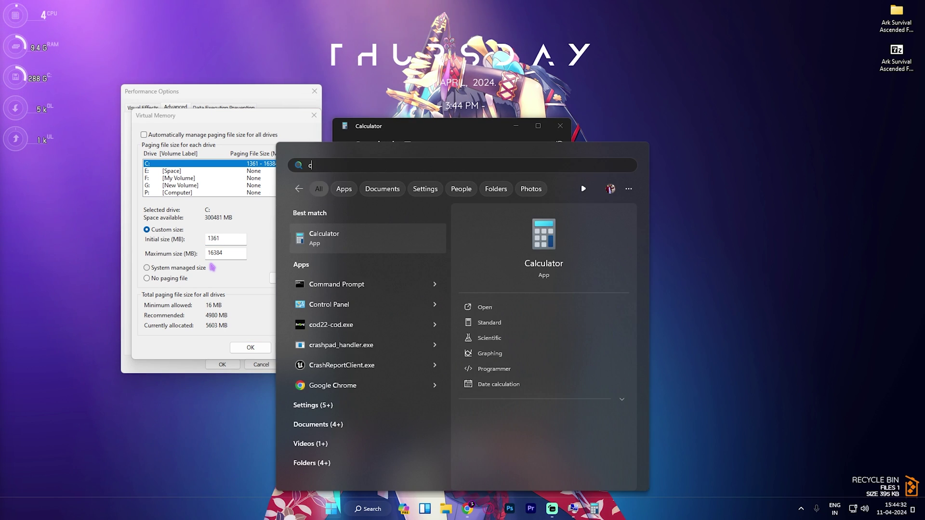
pyautogui.press('Return')
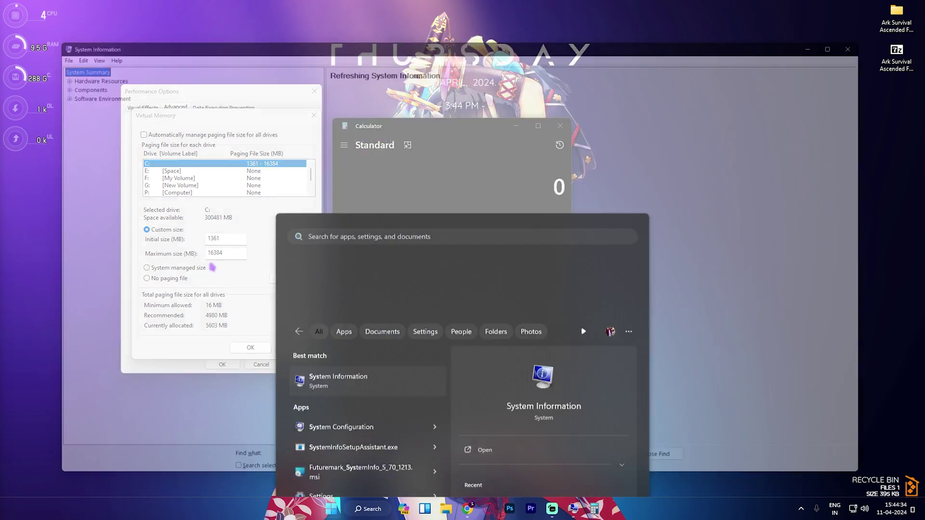
pyautogui.click(342, 342)
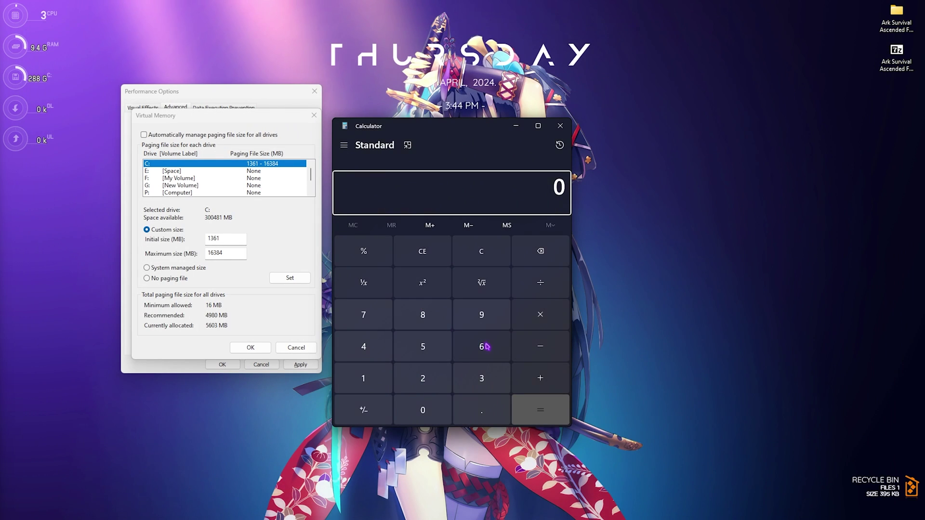
# Step: Compute 32 × 1024 ÷ 2 in Calculator to get 16,384
pyautogui.click(475, 384)
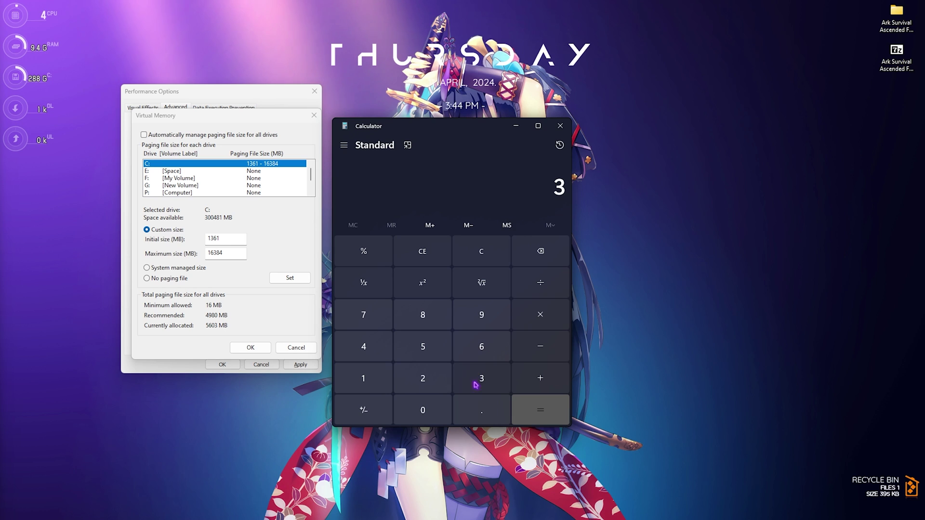
pyautogui.click(422, 378)
pyautogui.click(540, 315)
pyautogui.click(363, 378)
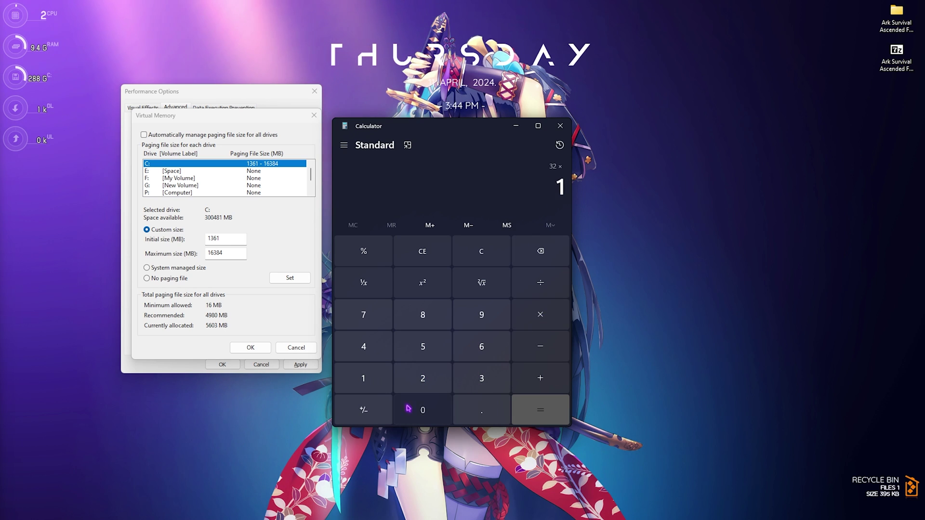
pyautogui.write('024')
pyautogui.press('Return')
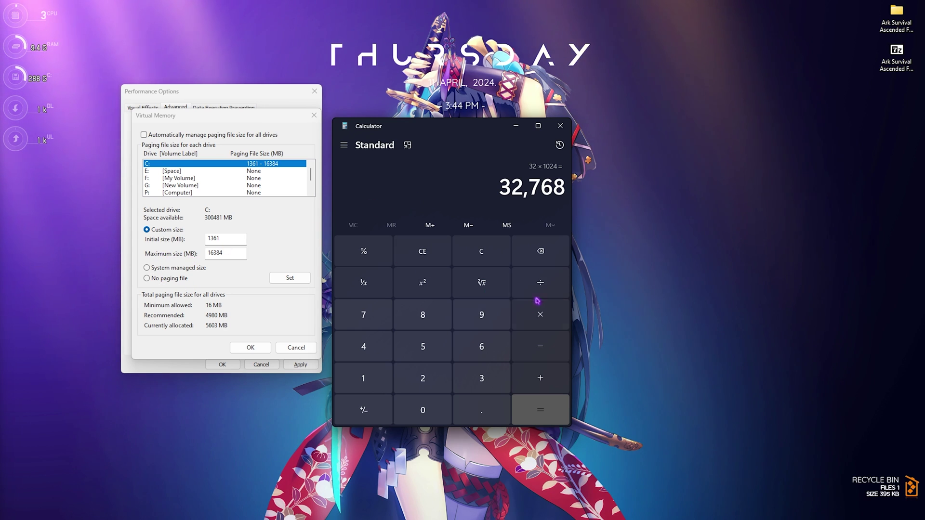
pyautogui.click(540, 282)
pyautogui.click(422, 379)
pyautogui.click(540, 410)
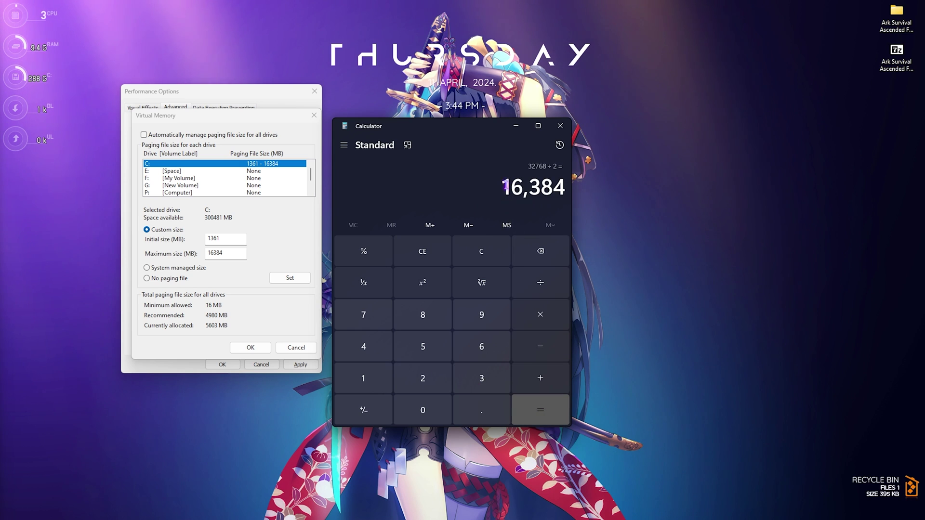
# Step: Set C:'s paging file maximum to 16384 MB and confirm the Virtual Memory dialog
pyautogui.click(235, 255)
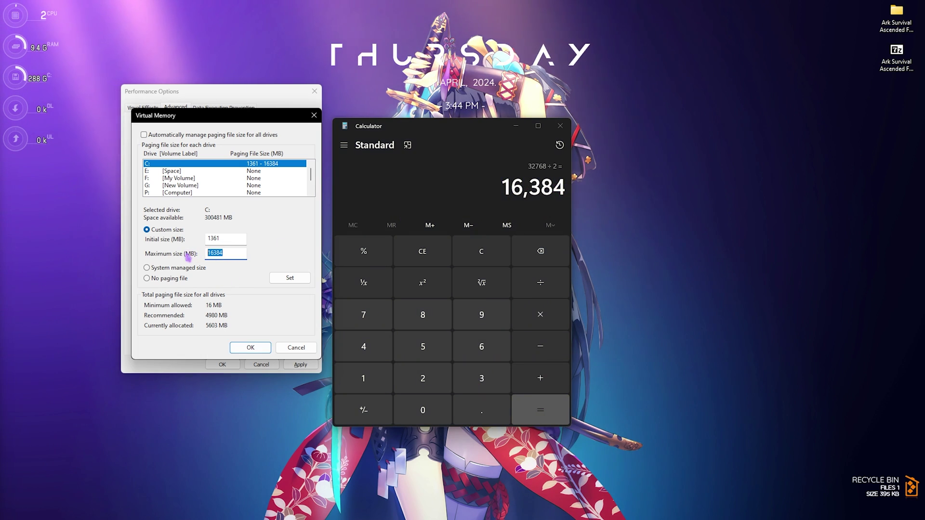
pyautogui.click(289, 278)
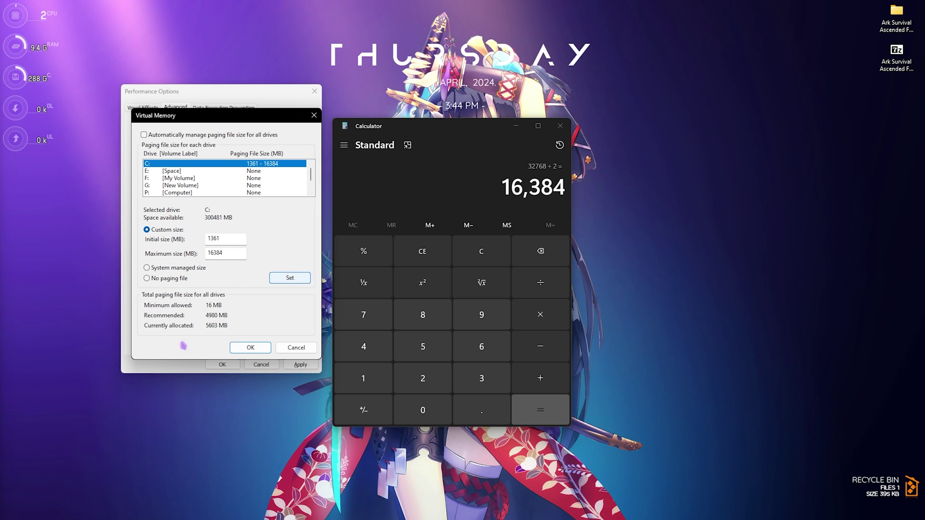
pyautogui.click(256, 349)
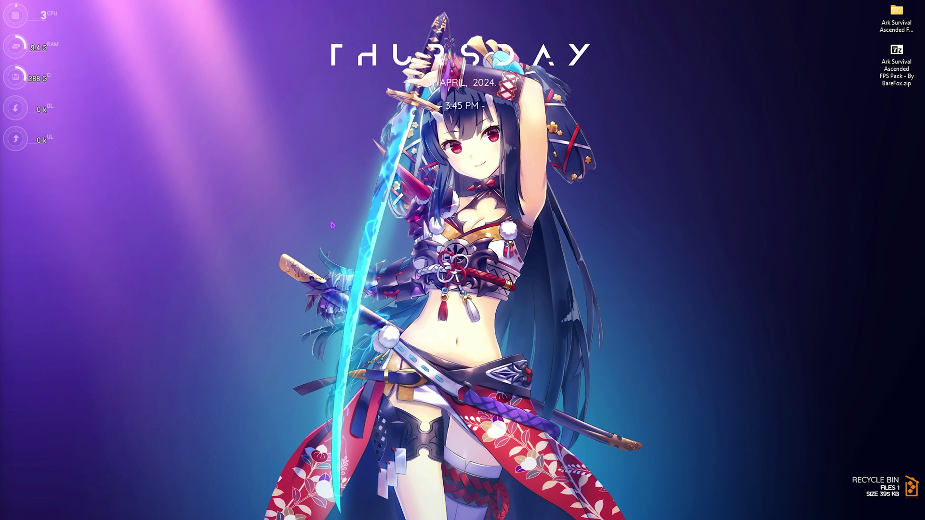
# Step: Search 'local' to launch the Local Group Policy Editor, maximize it and widen the policy tree
pyautogui.press('super')
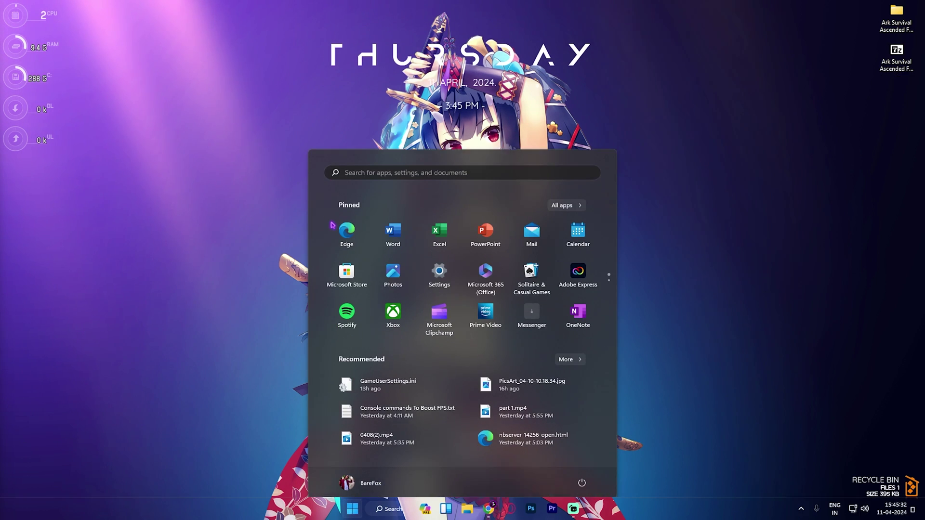
pyautogui.write('local')
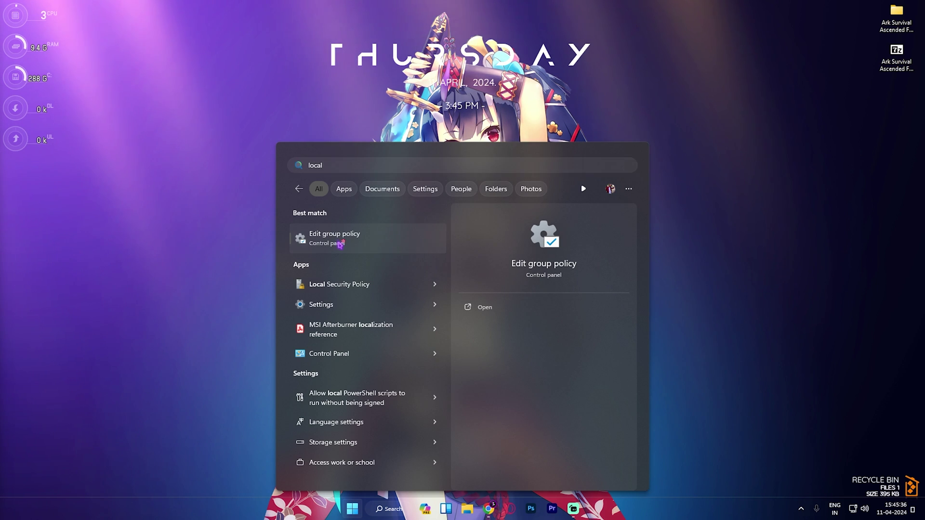
pyautogui.click(392, 244)
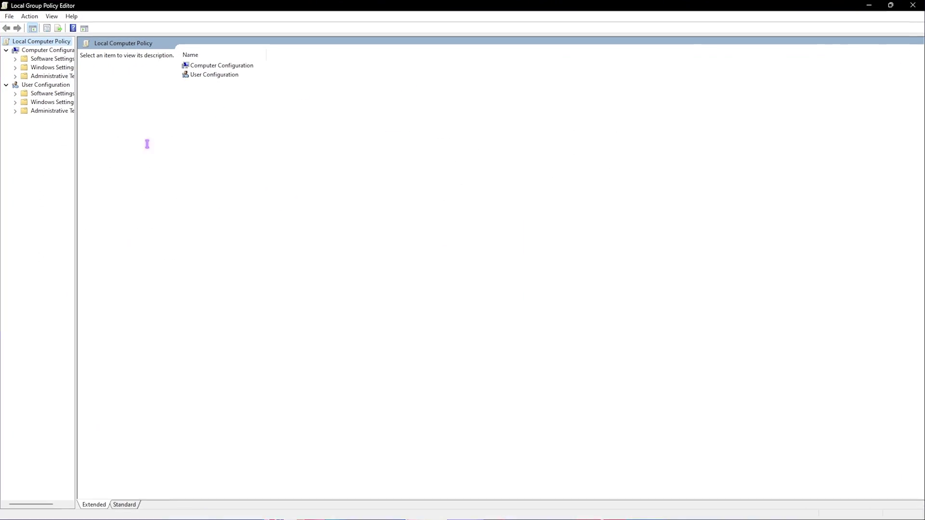
pyautogui.press('super+Up')
pyautogui.moveTo(78, 145); pyautogui.dragTo(160, 151)
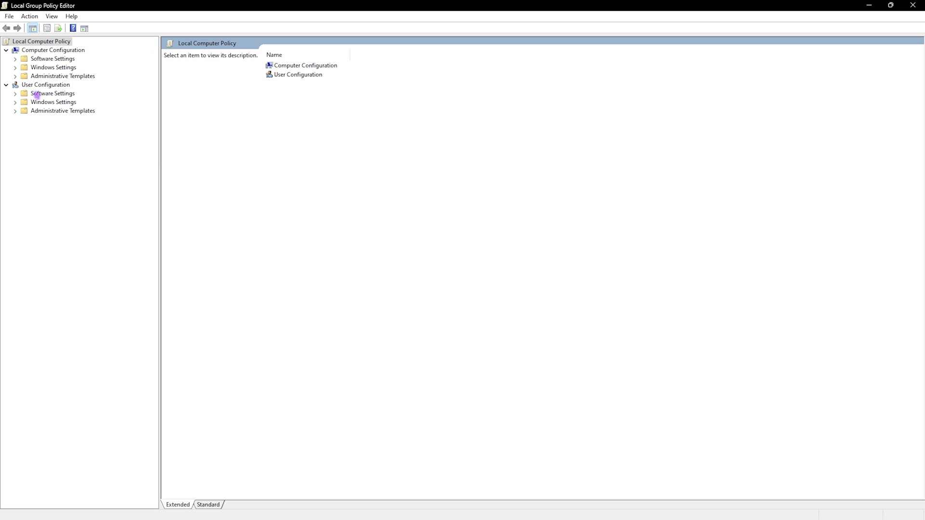
# Step: Expand Administrative Templates > Windows Components > App Privacy and view the background apps policy
pyautogui.click(15, 76)
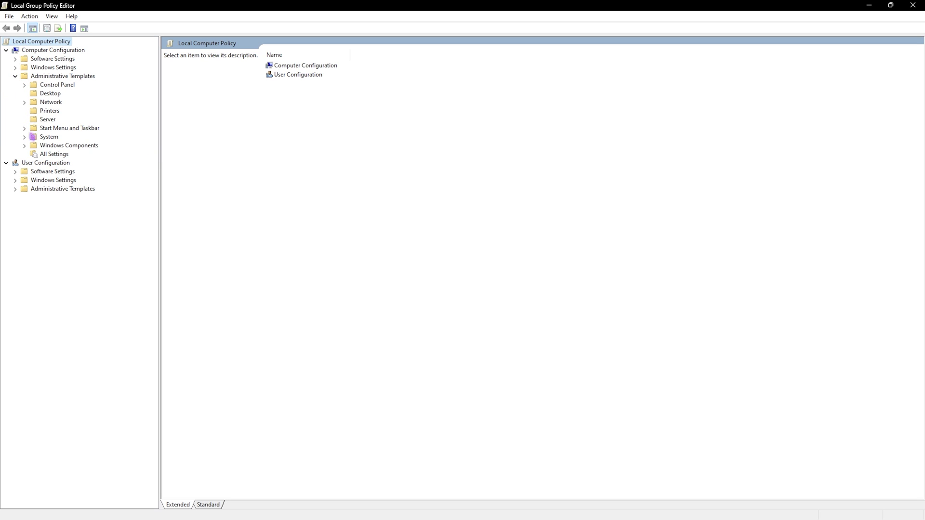
pyautogui.click(25, 146)
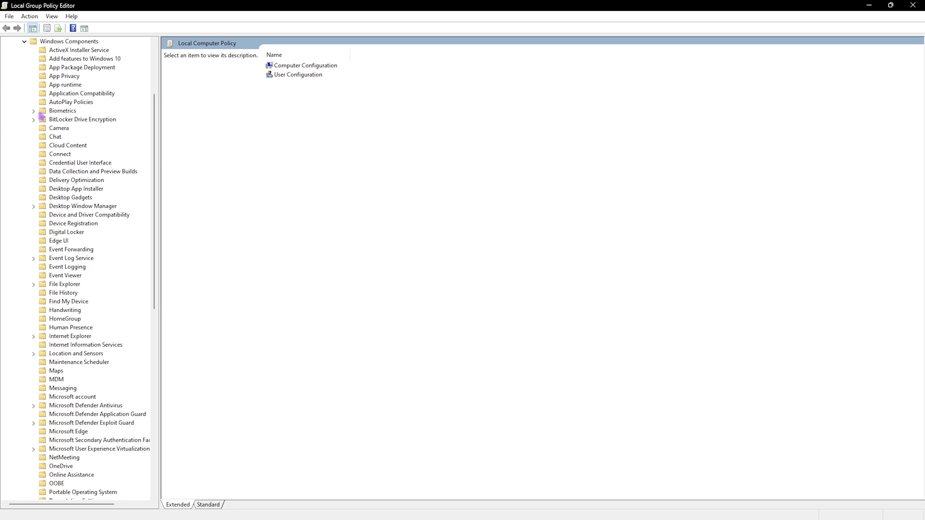
pyautogui.click(67, 77)
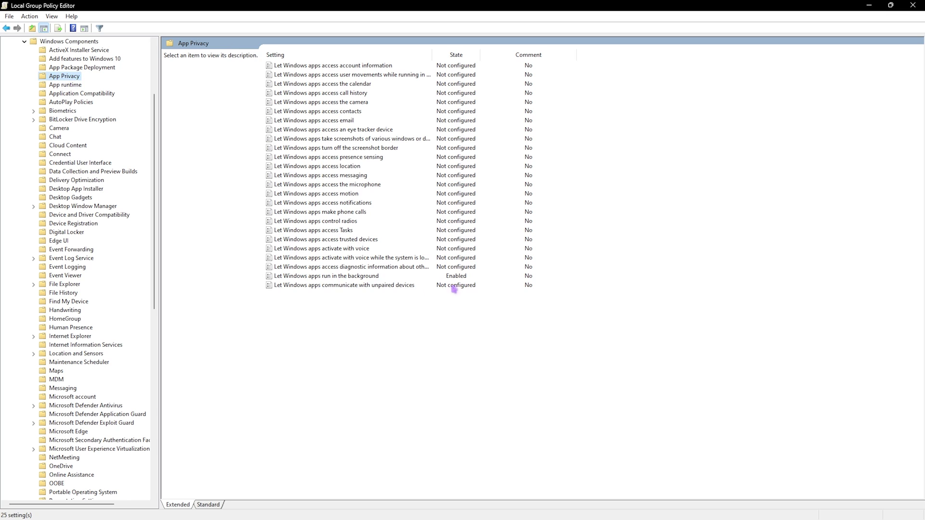
pyautogui.click(369, 278)
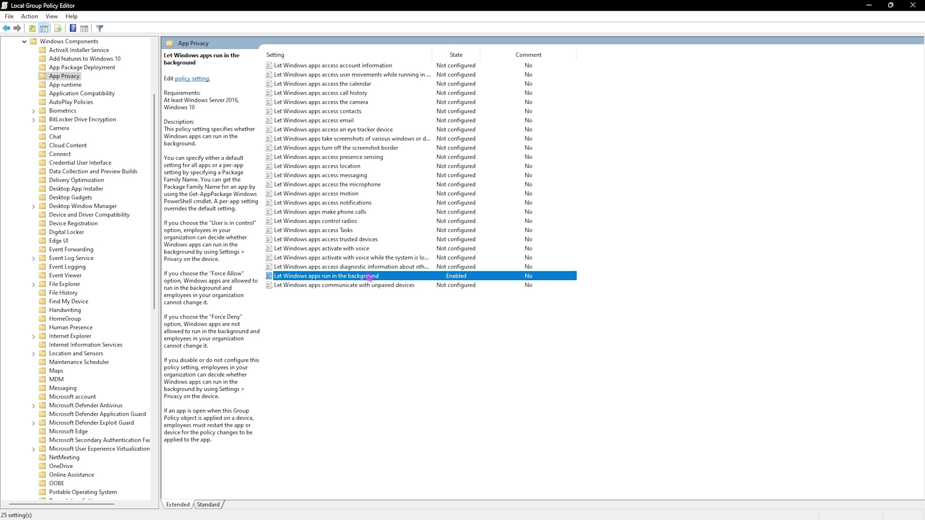
# Step: Enable 'Let Windows apps run in the background' with Force Deny as the default for all apps
pyautogui.doubleClick(354, 277)
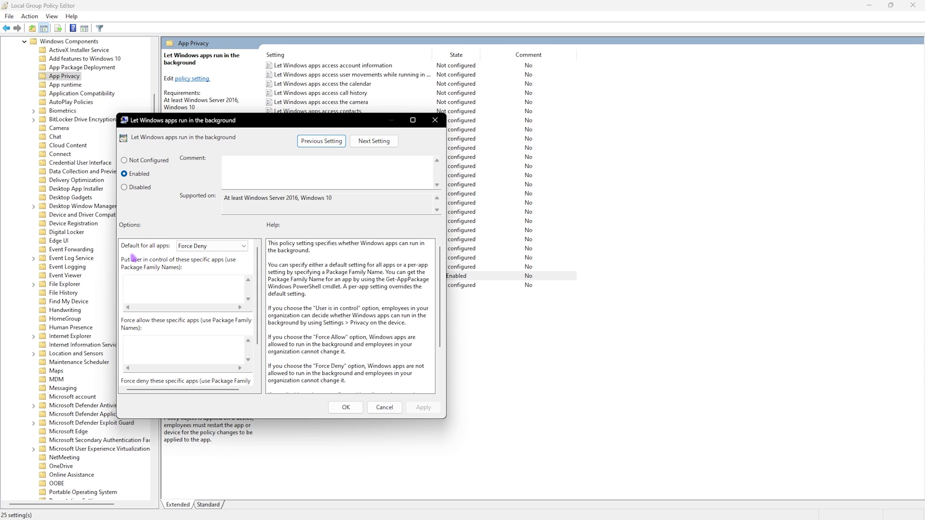
pyautogui.click(193, 246)
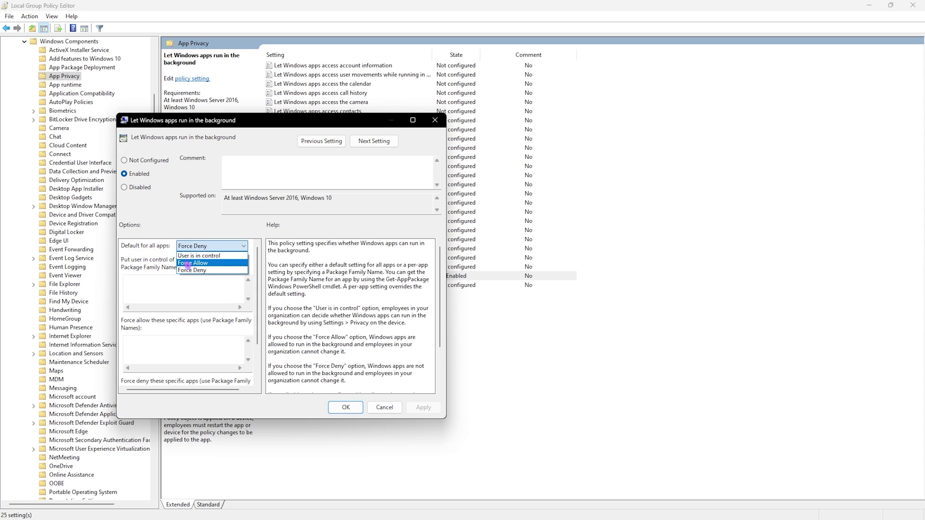
pyautogui.click(189, 272)
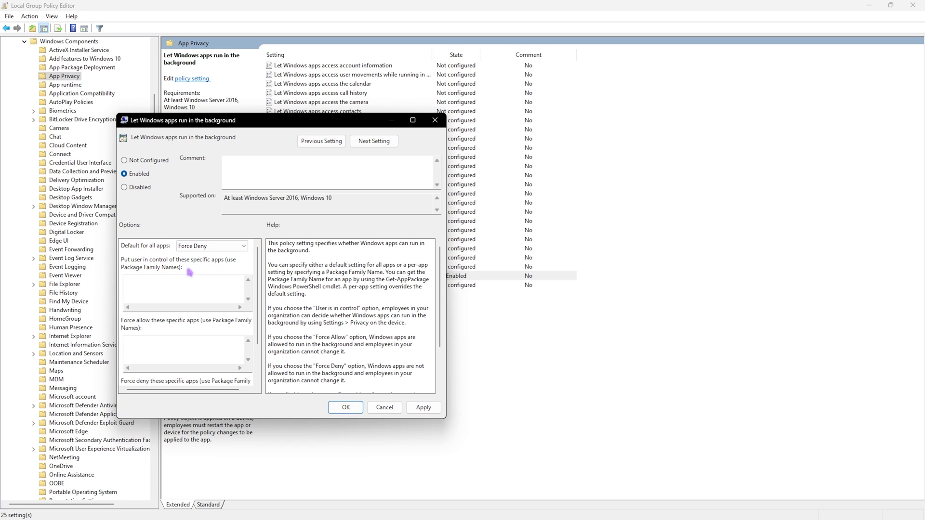
pyautogui.moveTo(234, 121); pyautogui.dragTo(157, 166)
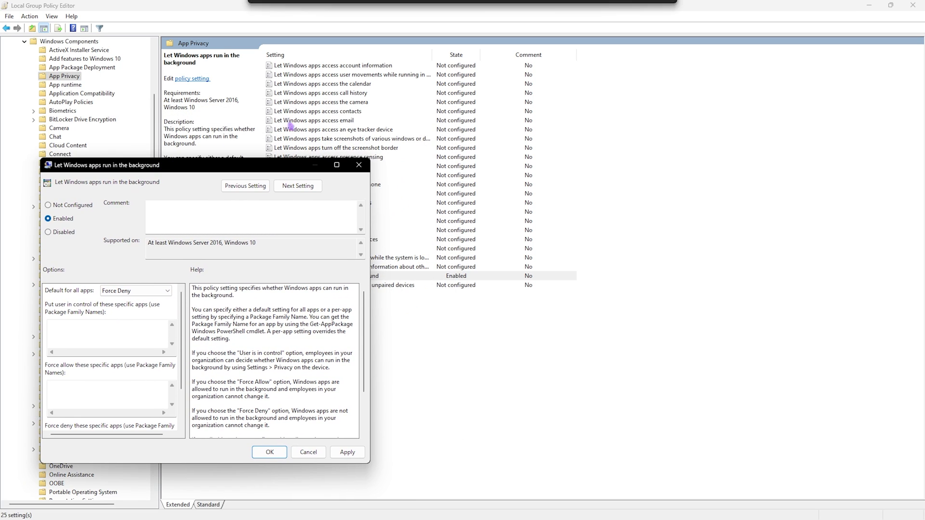
pyautogui.click(345, 453)
pyautogui.click(268, 452)
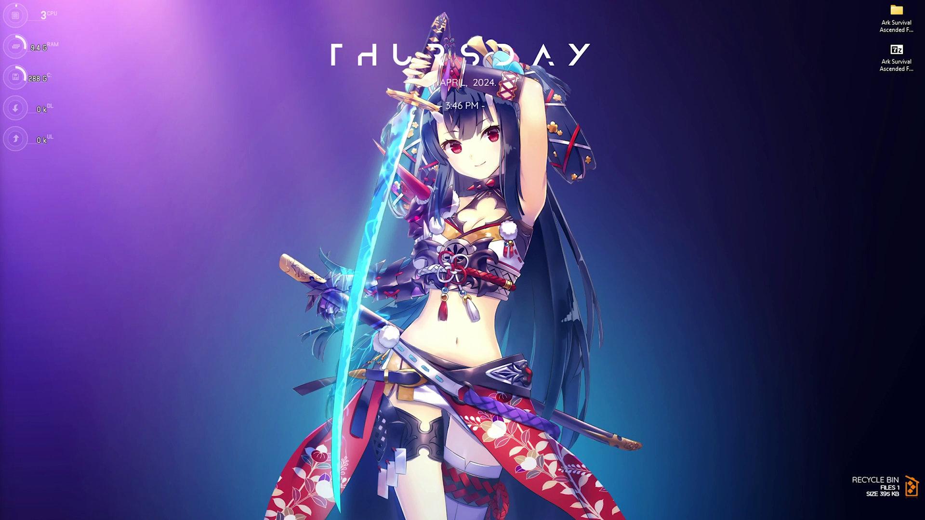
pyautogui.hotkey('ctrl', 'shift', 'Escape')
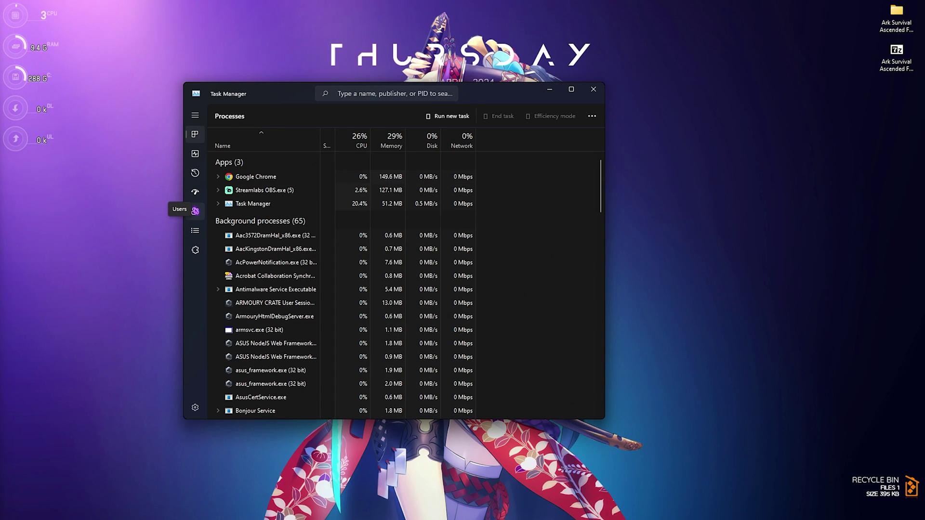
pyautogui.click(195, 192)
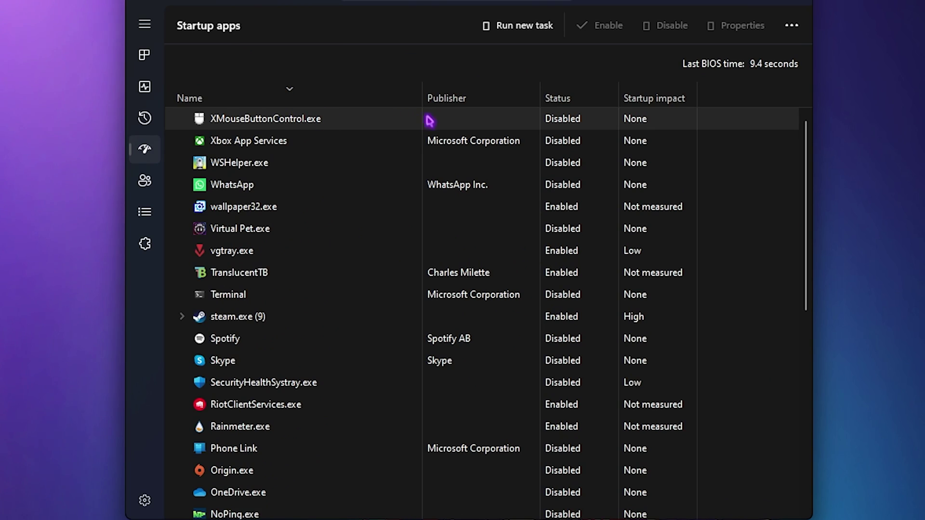
pyautogui.scroll(-3, 340, 274)
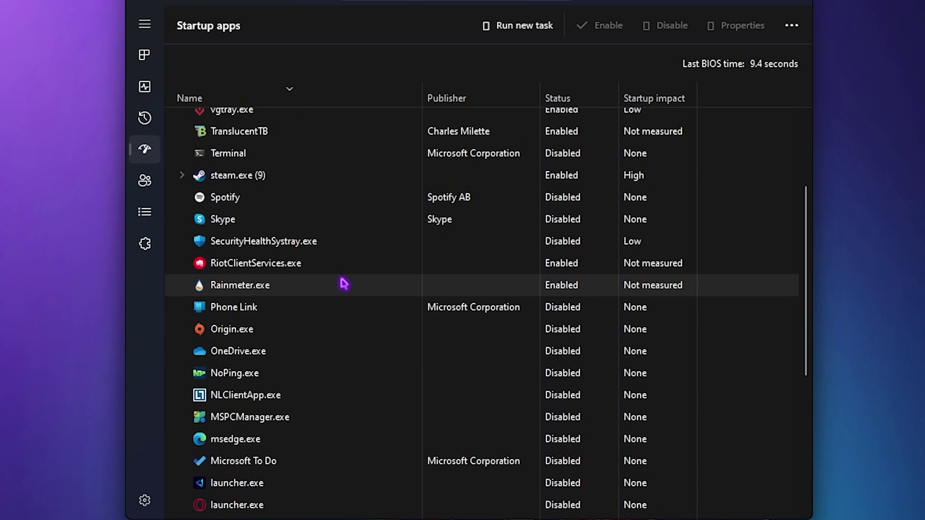
pyautogui.scroll(3, 345, 284)
pyautogui.click(318, 140)
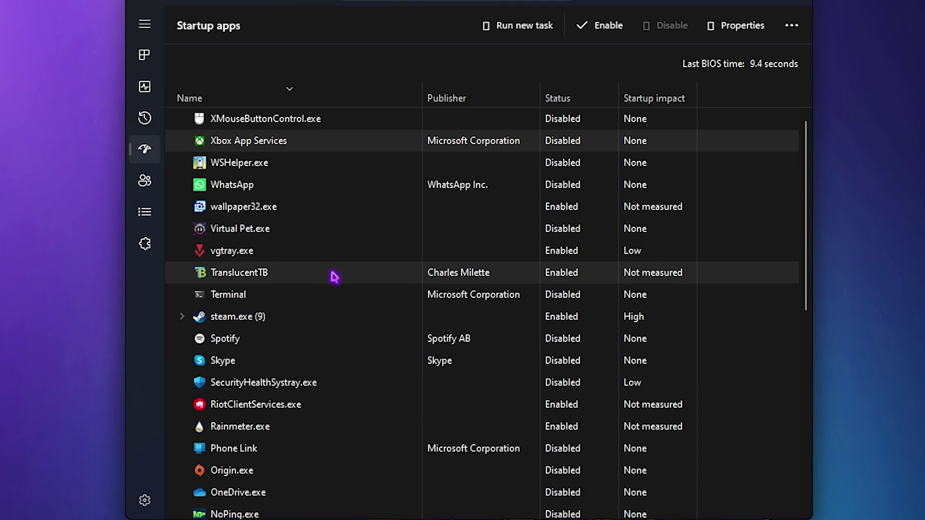
pyautogui.scroll(-1, 482, 409)
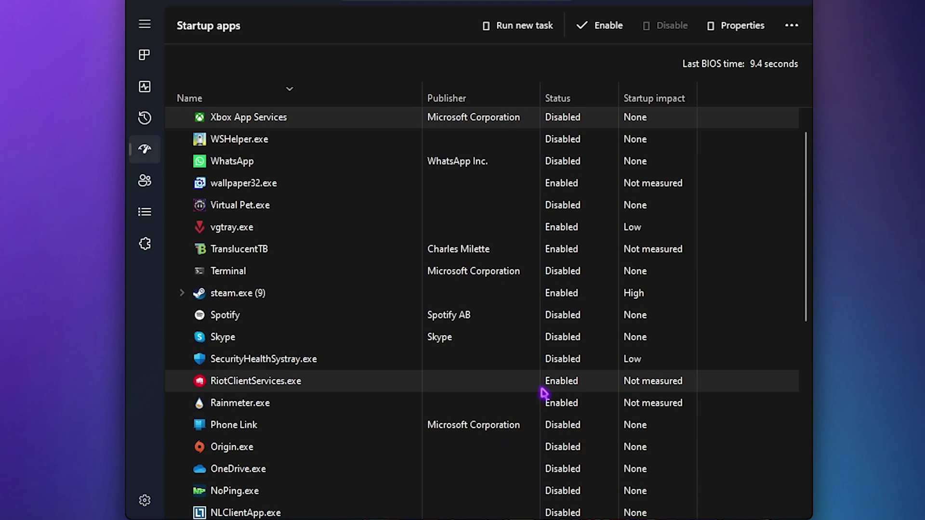
pyautogui.click(386, 383)
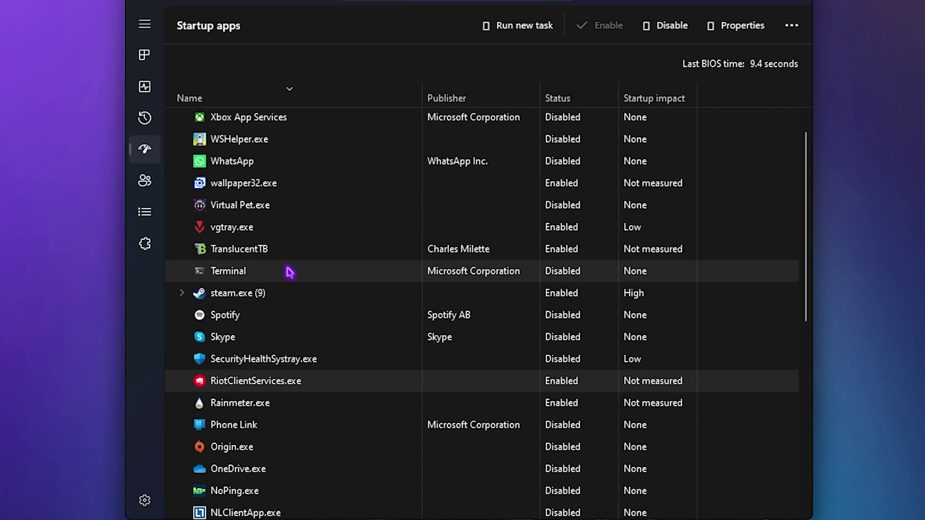
pyautogui.click(227, 226)
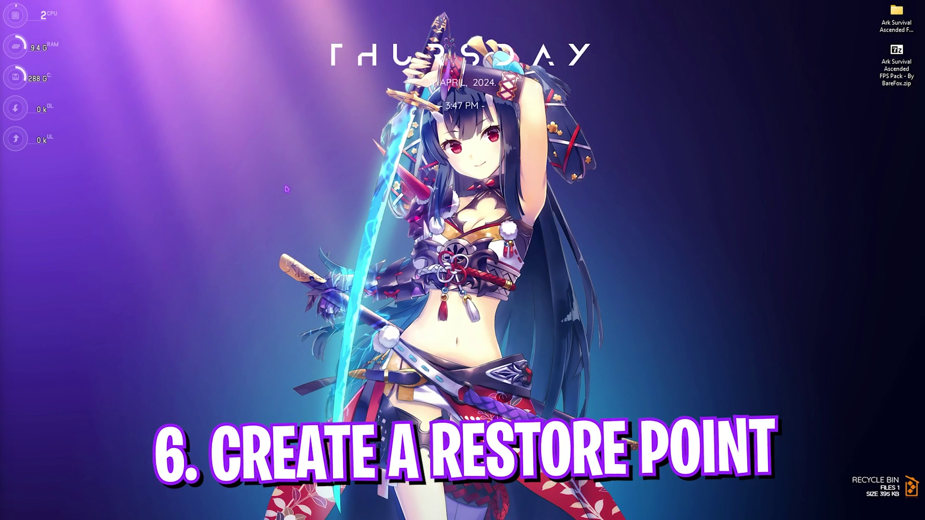
# Step: Search 'create a restore point' and select Local Disk (C:) on the System Protection tab
pyautogui.press('super')
pyautogui.write('c')
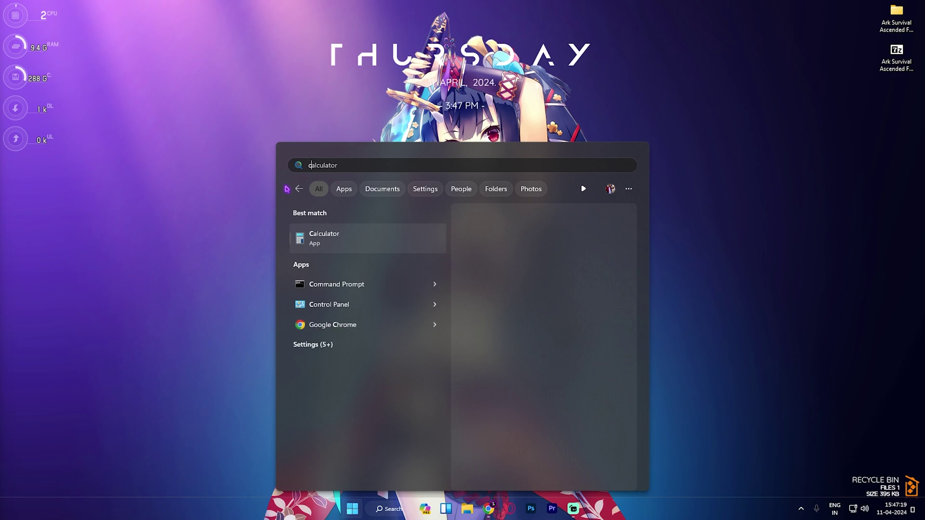
pyautogui.write('reate a restore point')
pyautogui.press('Return')
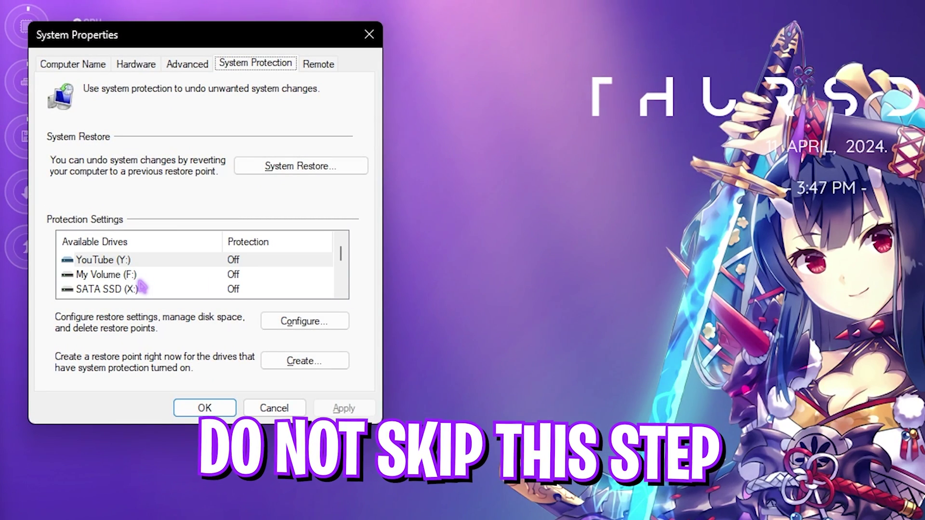
pyautogui.scroll(-2, 142, 288)
pyautogui.click(128, 290)
# Step: Create a restore point named 'Ark', dismiss the confirmation and close System Properties
pyautogui.click(306, 363)
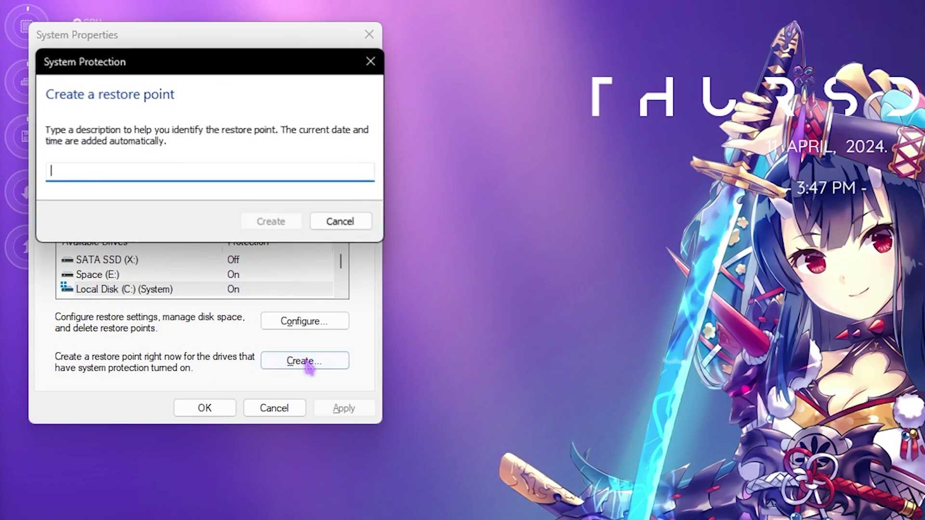
pyautogui.write('Ark')
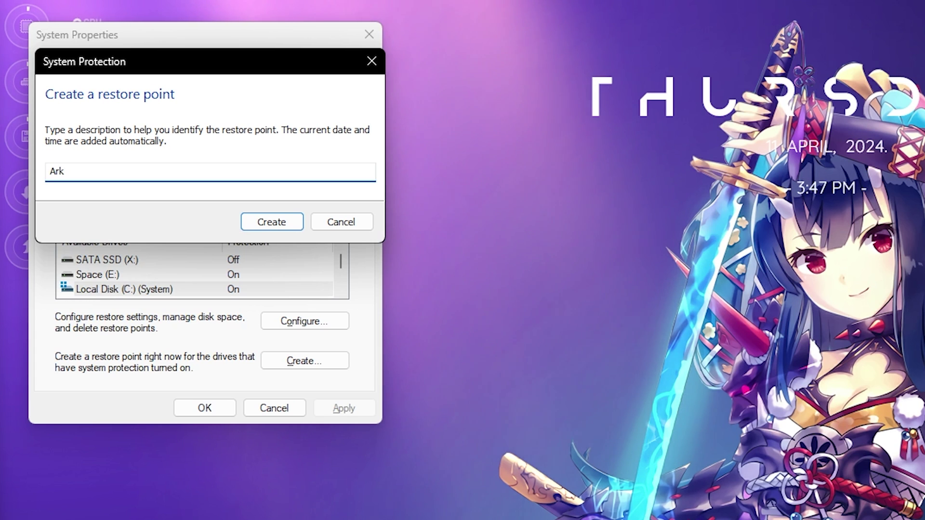
pyautogui.press('Return')
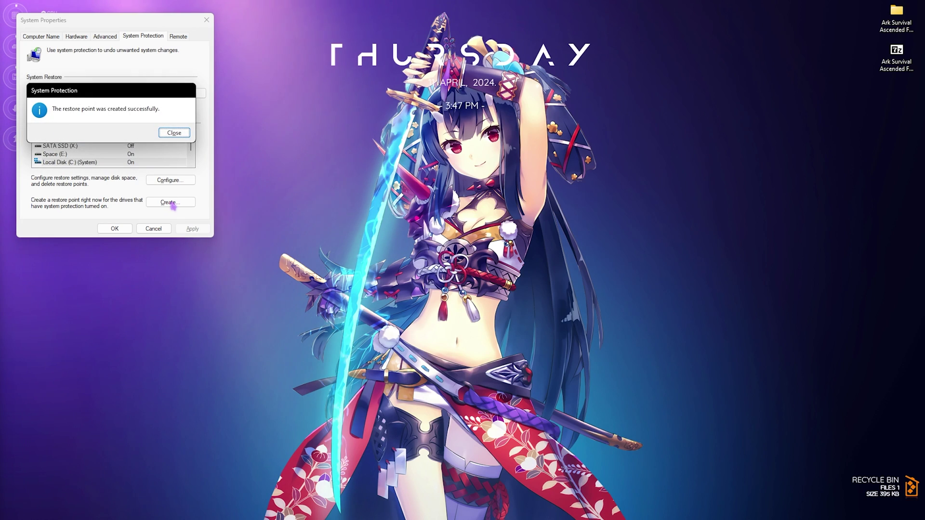
pyautogui.click(174, 132)
pyautogui.click(207, 20)
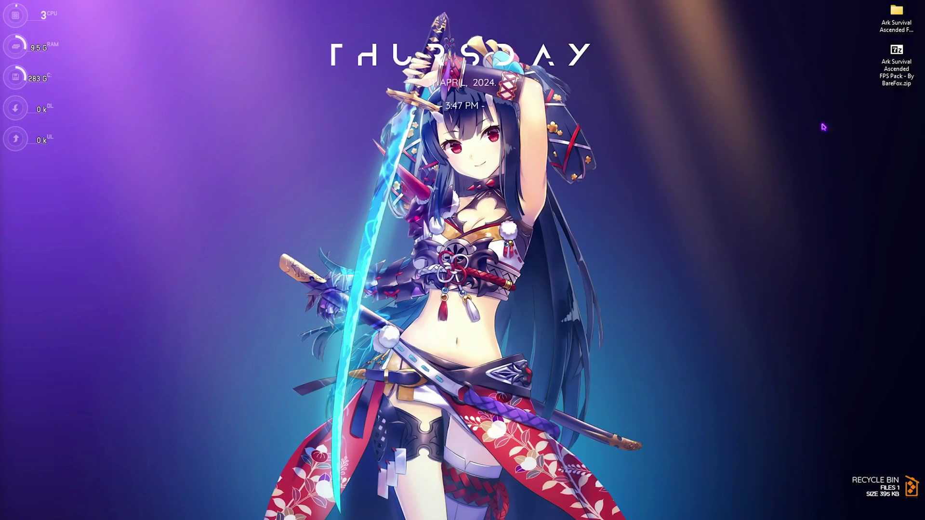
# Step: Open the Ark FPS pack folder from the desktop in a maximized window
pyautogui.doubleClick(896, 12)
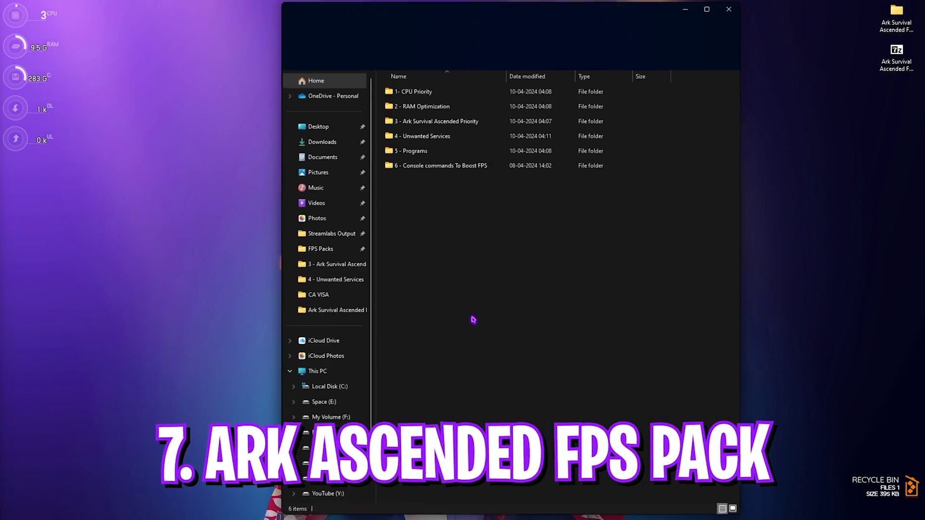
pyautogui.click(705, 10)
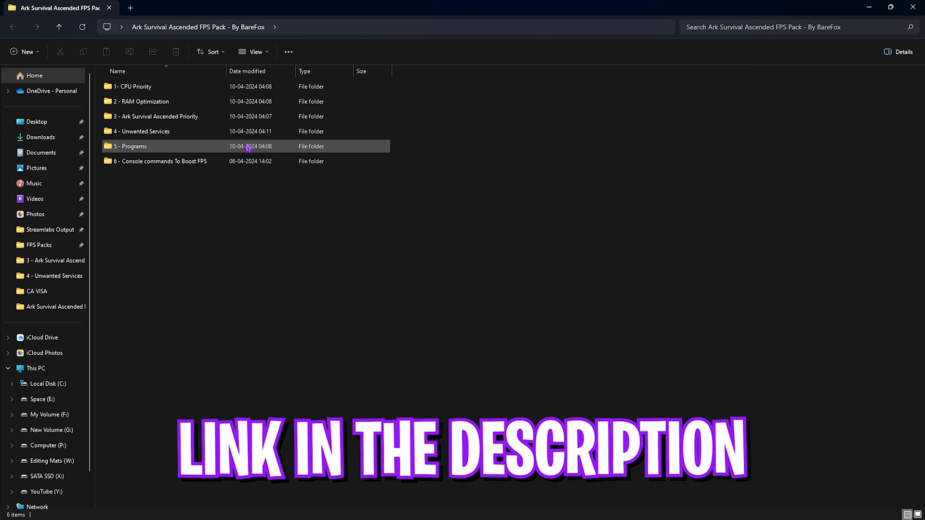
pyautogui.moveTo(160, 213); pyautogui.dragTo(165, 190)
pyautogui.click(145, 91)
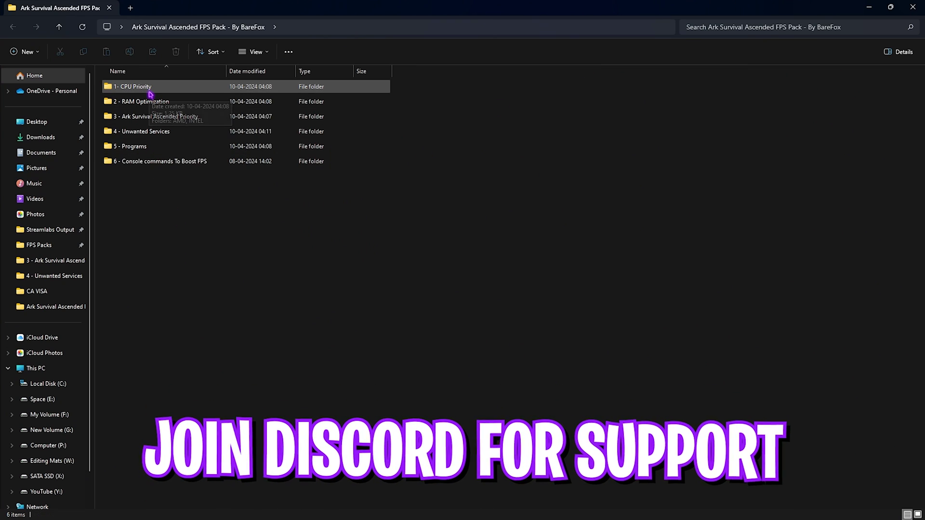
# Step: Browse the AMD and INTEL folders inside 1- CPU Priority, then return to the pack folder
pyautogui.doubleClick(150, 94)
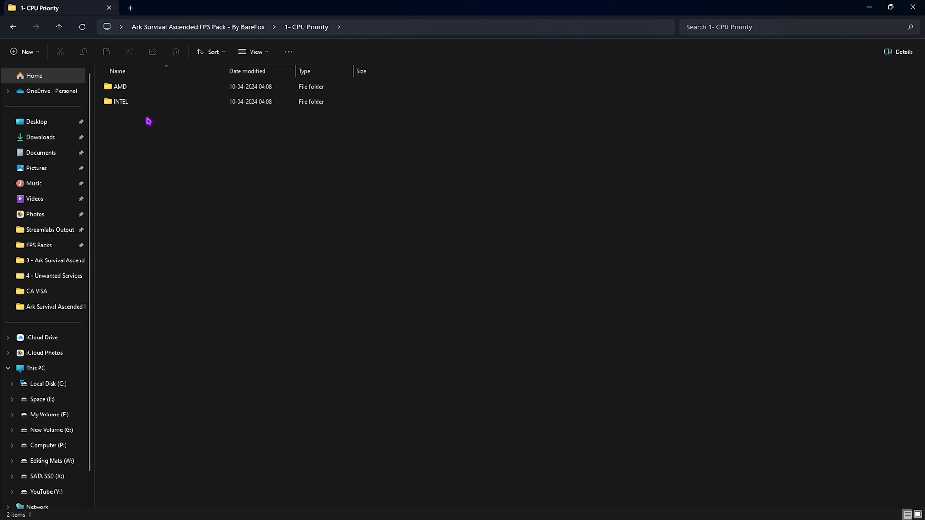
pyautogui.doubleClick(145, 88)
pyautogui.click(288, 26)
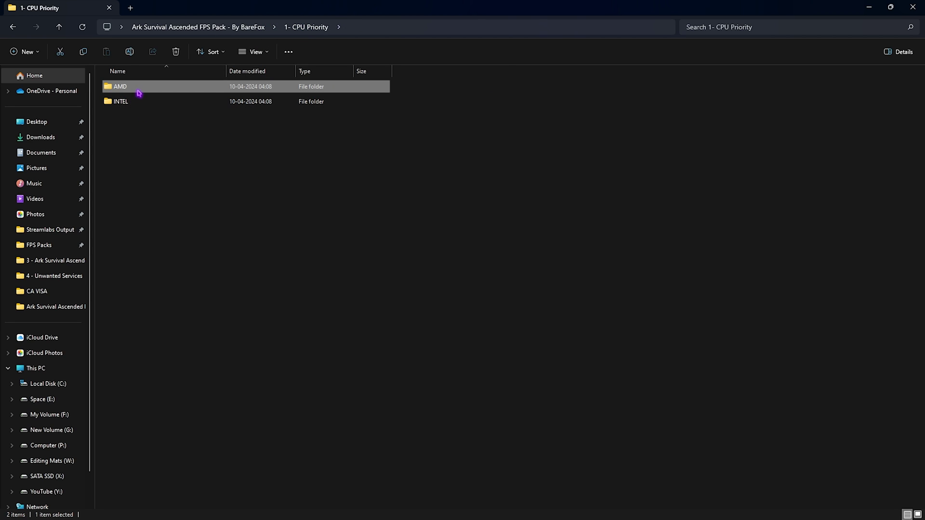
pyautogui.doubleClick(138, 92)
pyautogui.doubleClick(165, 100)
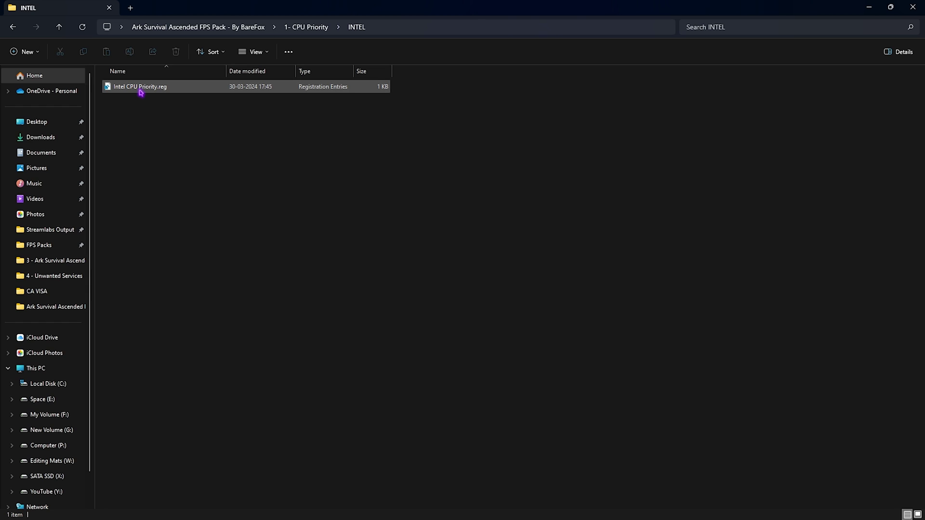
pyautogui.hotkey('alt', 'Up')
pyautogui.hotkey('alt', 'Up')
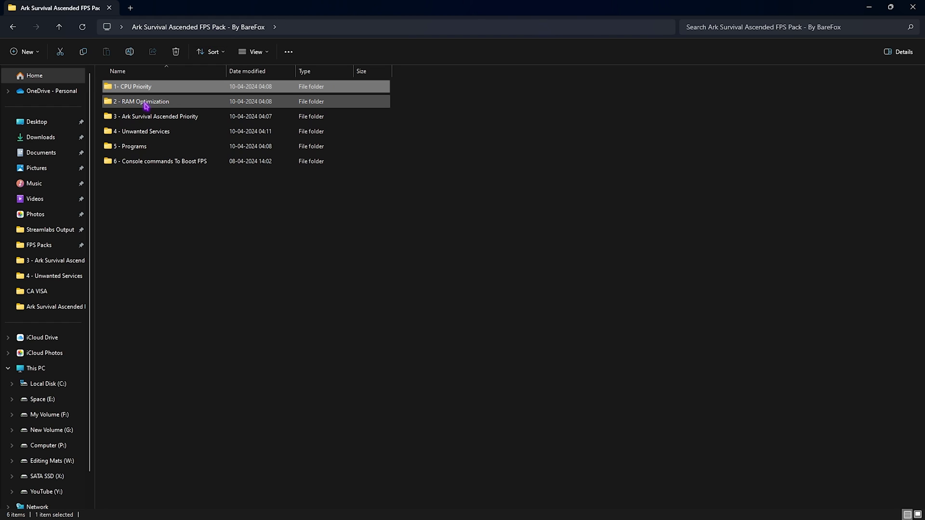
# Step: Look over the 15 .reg files in 2 - RAM Optimization and go back
pyautogui.doubleClick(145, 102)
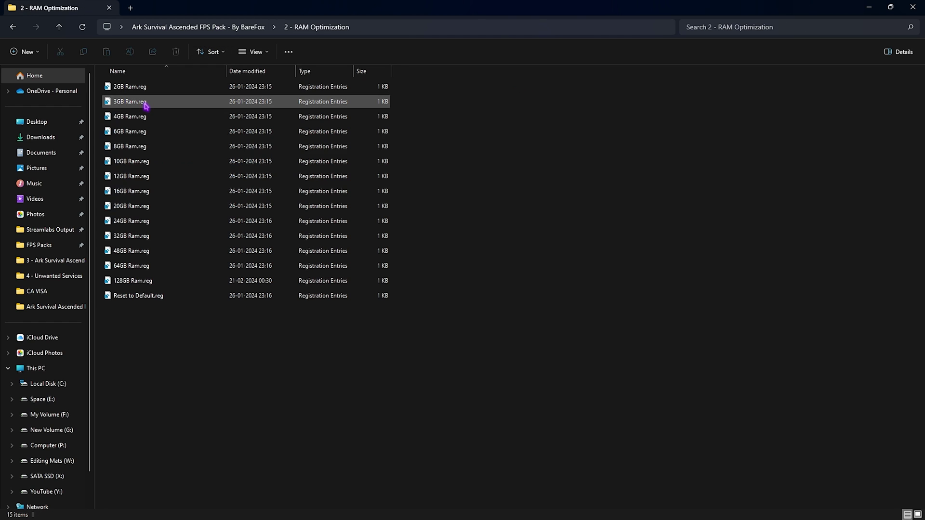
pyautogui.click(132, 238)
pyautogui.moveTo(278, 378); pyautogui.dragTo(193, 85)
pyautogui.click(216, 320)
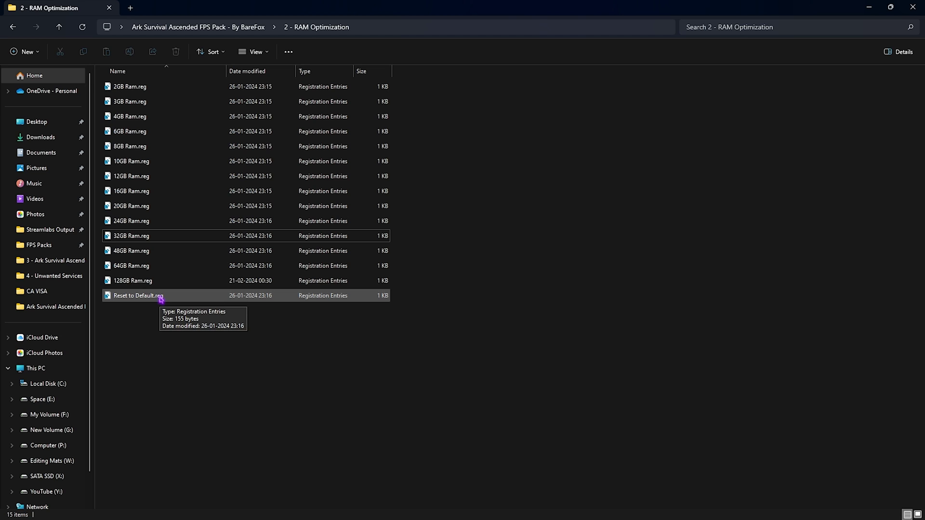
pyautogui.hotkey('alt', 'Left')
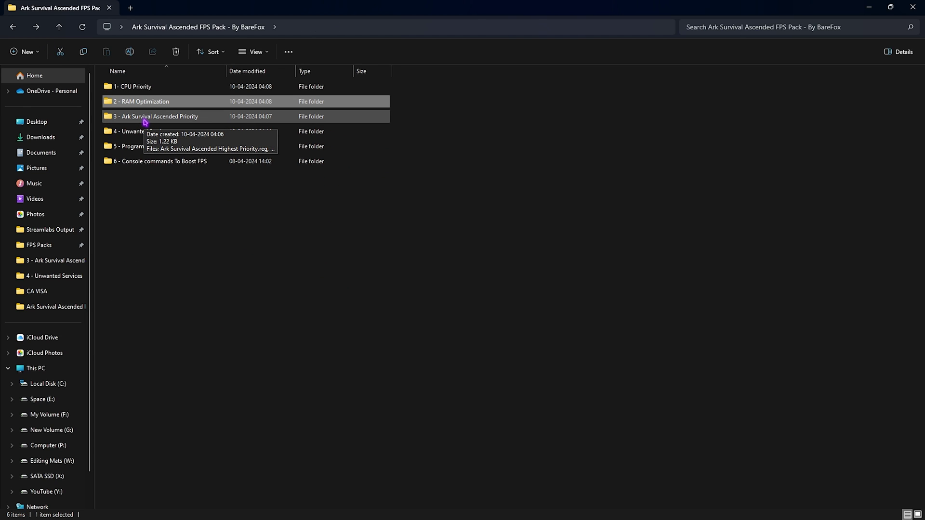
pyautogui.doubleClick(145, 122)
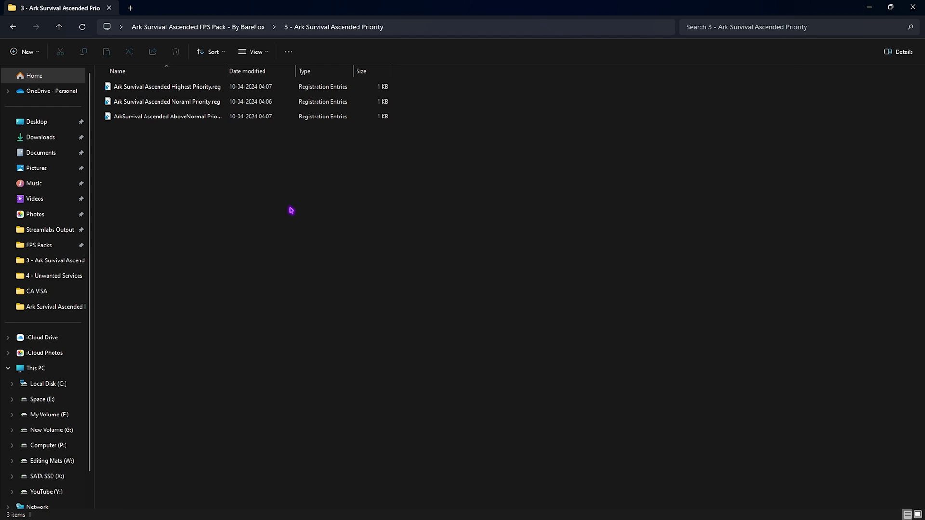
pyautogui.moveTo(290, 207); pyautogui.dragTo(203, 91)
pyautogui.click(180, 192)
pyautogui.hotkey('alt', 'Left')
pyautogui.doubleClick(152, 135)
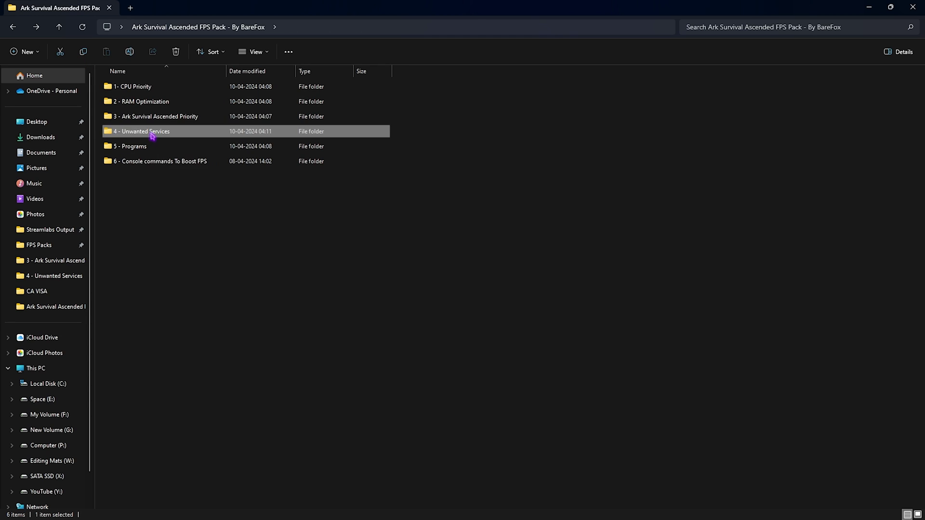
pyautogui.moveTo(172, 257); pyautogui.dragTo(164, 103)
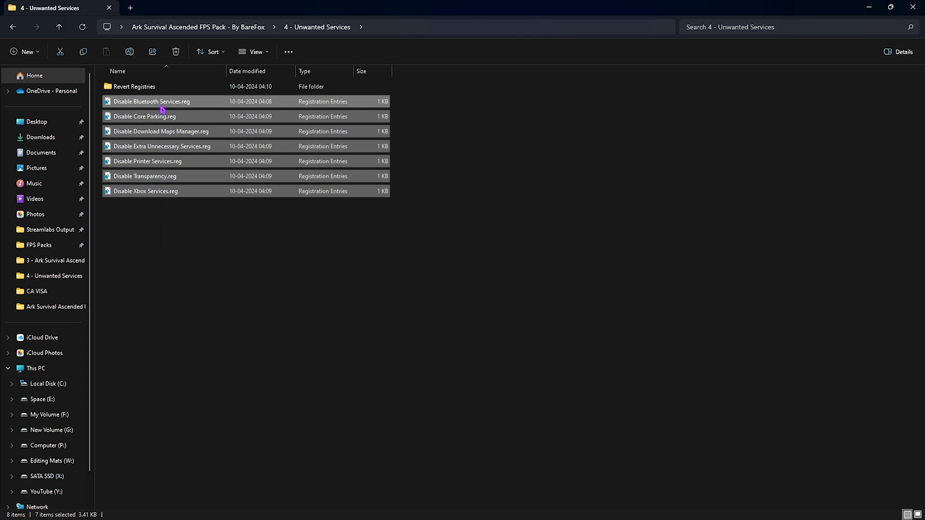
pyautogui.click(168, 252)
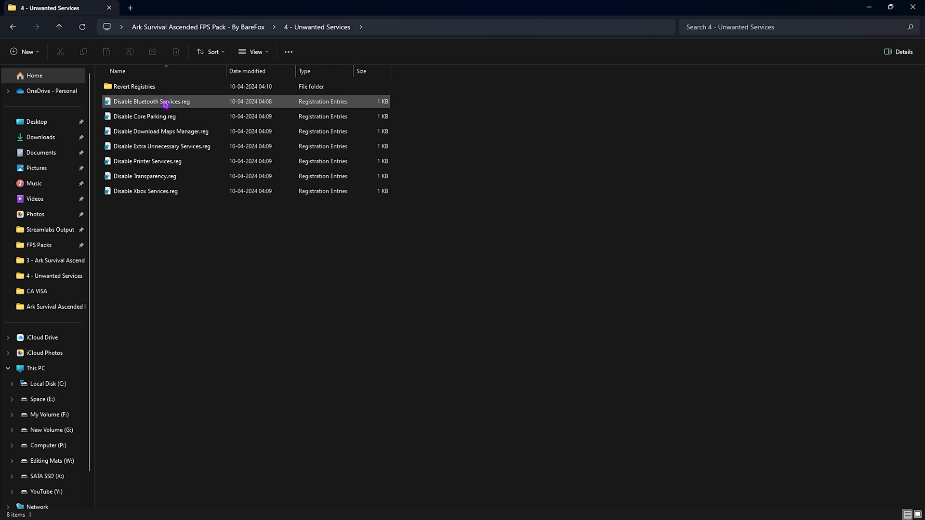
pyautogui.doubleClick(136, 87)
pyautogui.moveTo(180, 217); pyautogui.dragTo(170, 88)
pyautogui.hotkey('alt', 'Up')
pyautogui.hotkey('alt', 'Up')
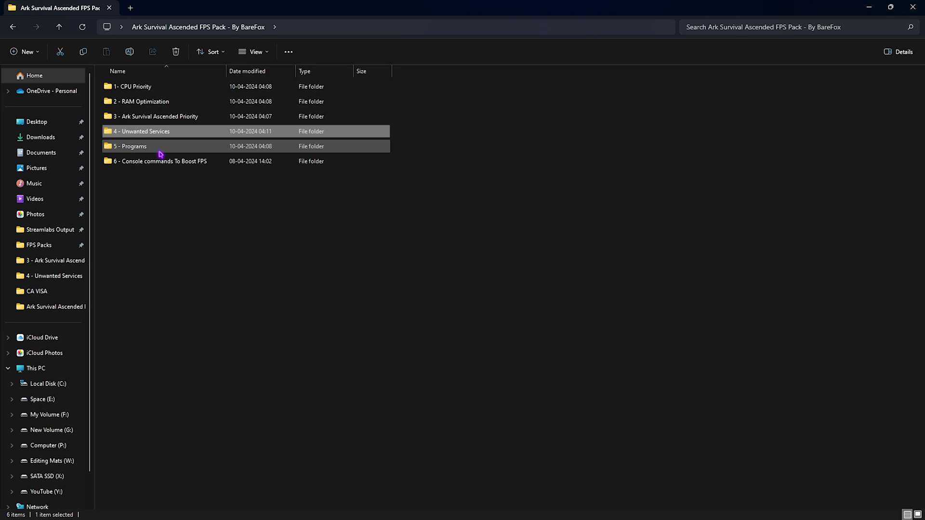
# Step: Open 5 - Programs and load Disable Memory Compression.cmd in Notepad
pyautogui.click(161, 153)
pyautogui.doubleClick(161, 153)
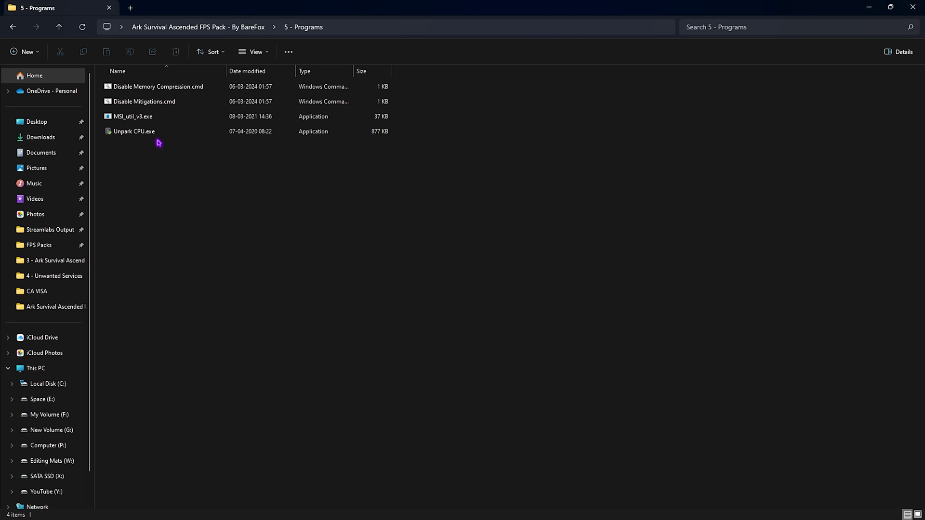
pyautogui.rightClick(155, 91)
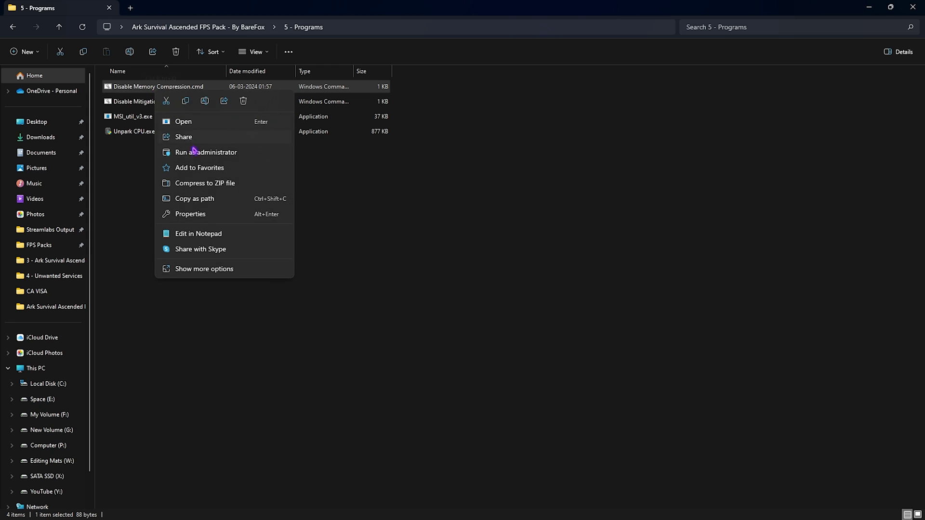
pyautogui.click(202, 233)
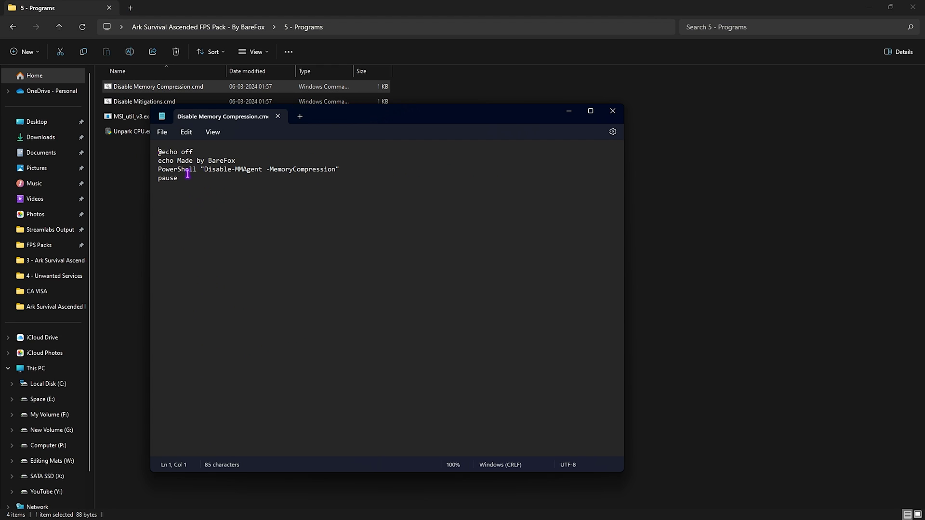
# Step: Review the Disable-MMAgent PowerShell command, then close Notepad
pyautogui.tripleClick(159, 173)
pyautogui.click(206, 173)
pyautogui.moveTo(206, 170); pyautogui.dragTo(291, 170)
pyautogui.click(289, 170)
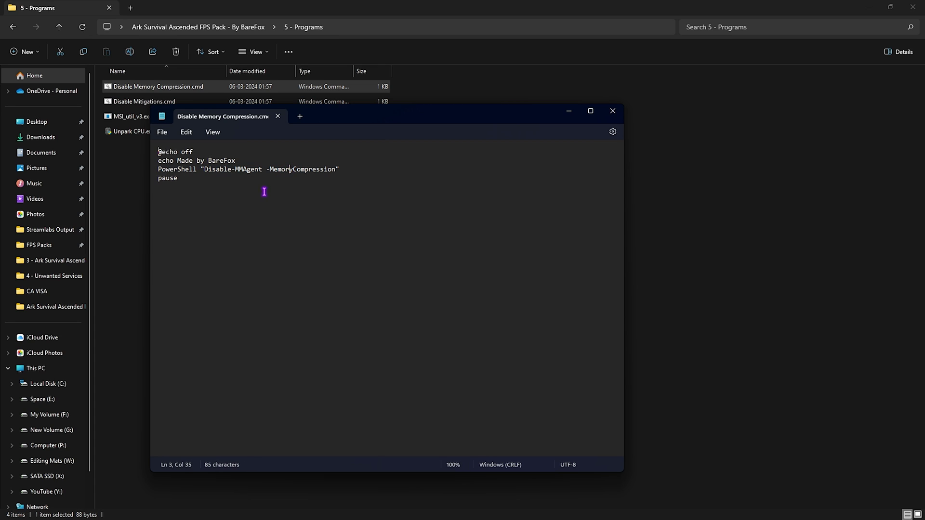
pyautogui.click(612, 111)
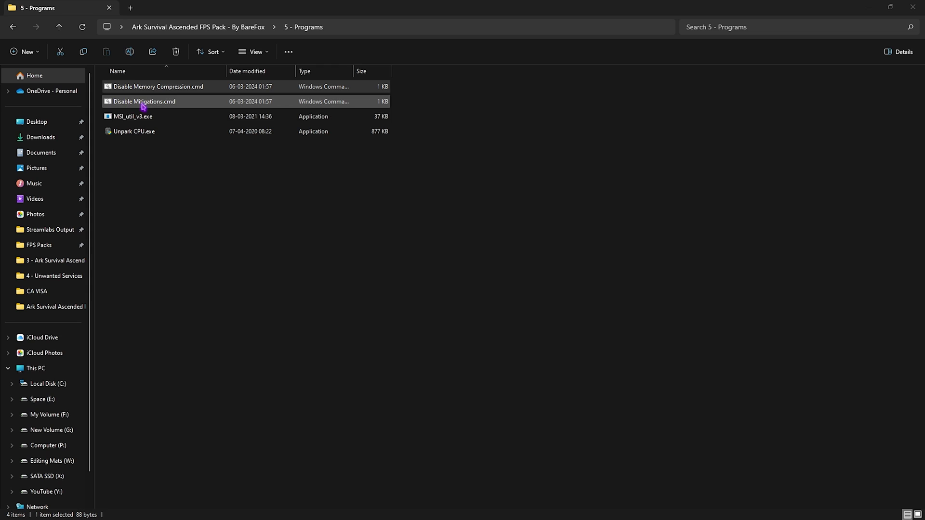
pyautogui.click(139, 121)
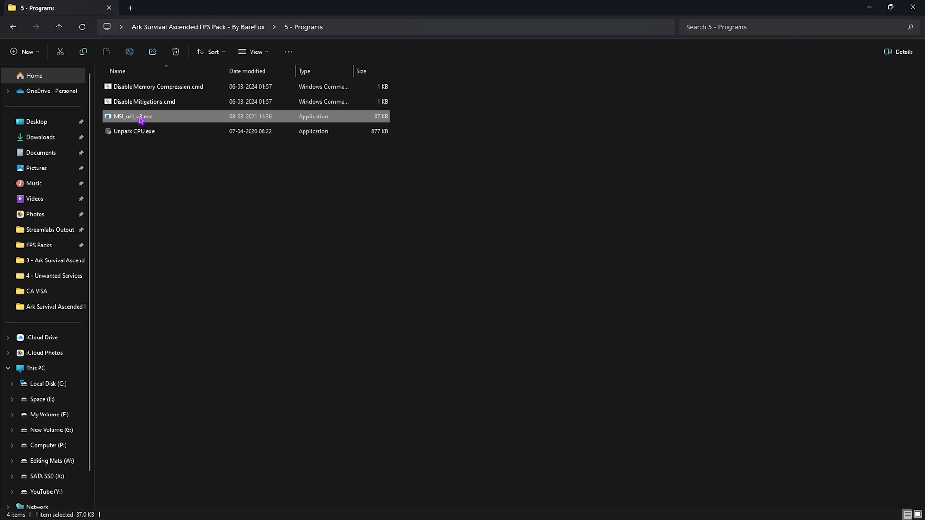
# Step: Run MSI_util_v3.exe as admin, enable MSI with High priority for the RTX 2070 SUPER, and apply
pyautogui.rightClick(139, 122)
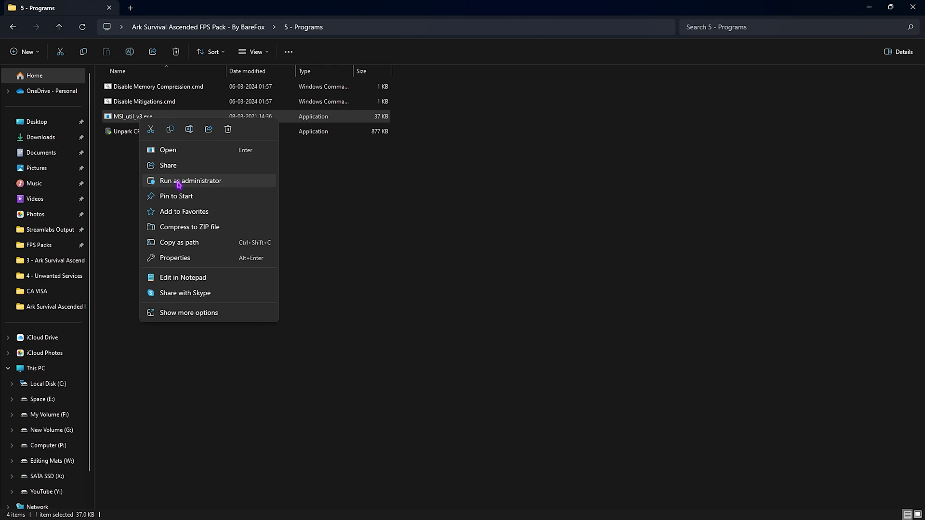
pyautogui.click(178, 181)
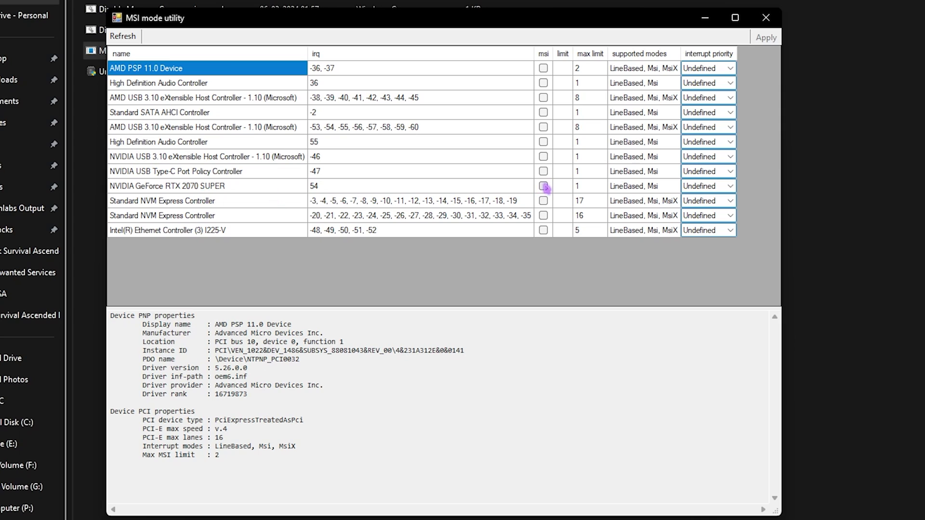
pyautogui.click(543, 185)
pyautogui.click(701, 191)
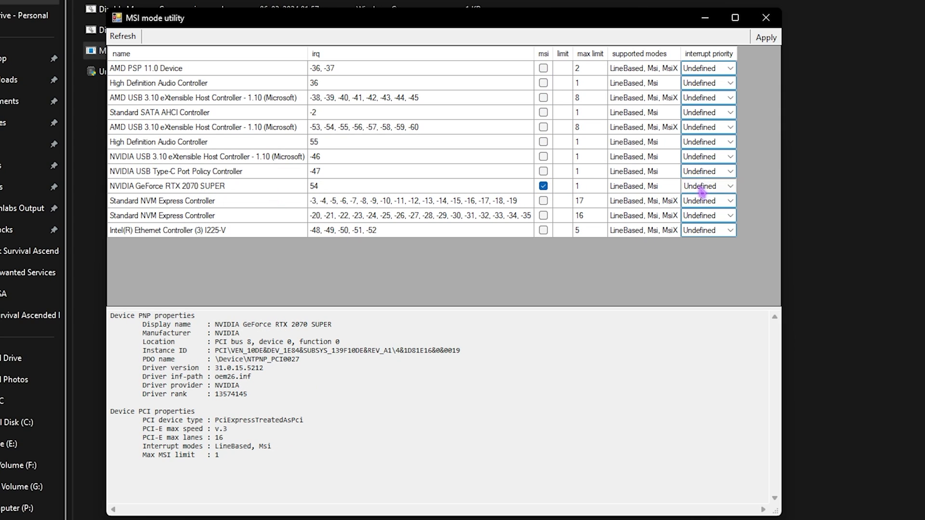
pyautogui.click(700, 192)
pyautogui.click(698, 229)
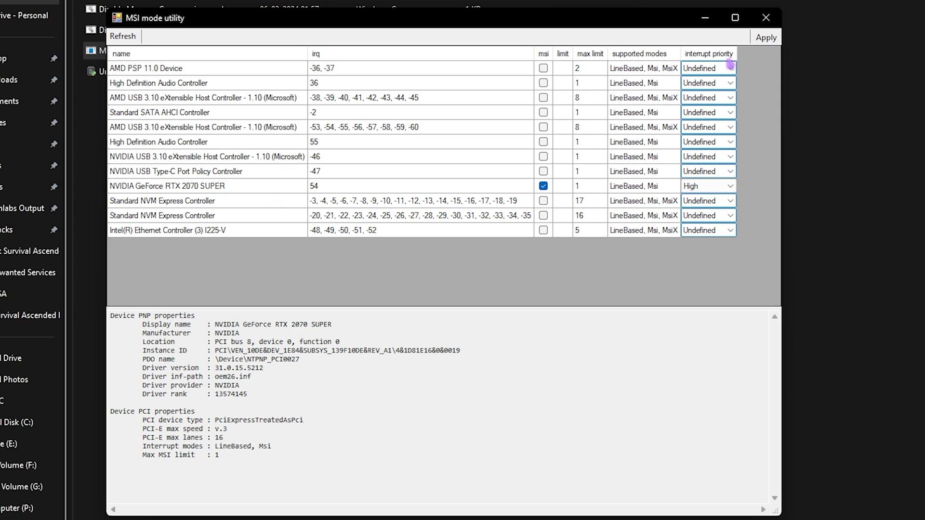
pyautogui.click(760, 40)
pyautogui.click(765, 18)
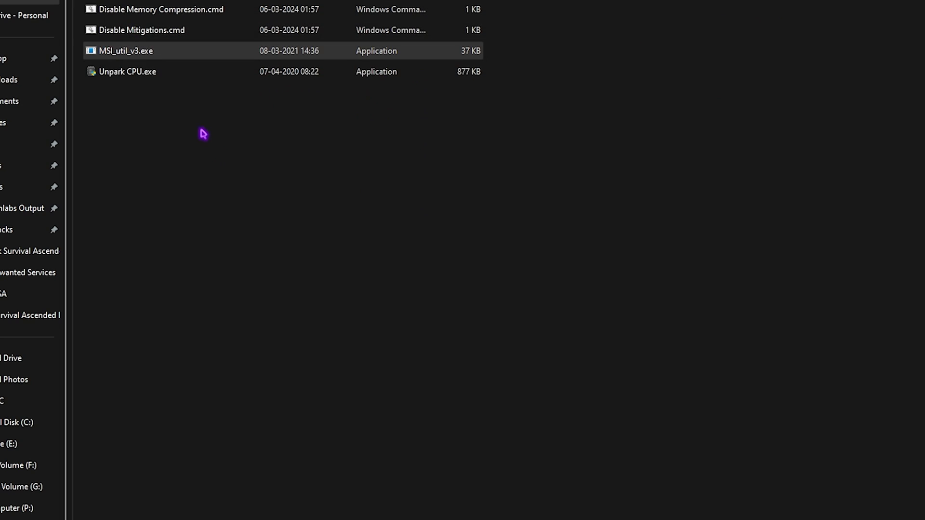
# Step: Run Unpark CPU.exe as administrator and raise the core parking index to 95%
pyautogui.click(148, 75)
pyautogui.rightClick(149, 75)
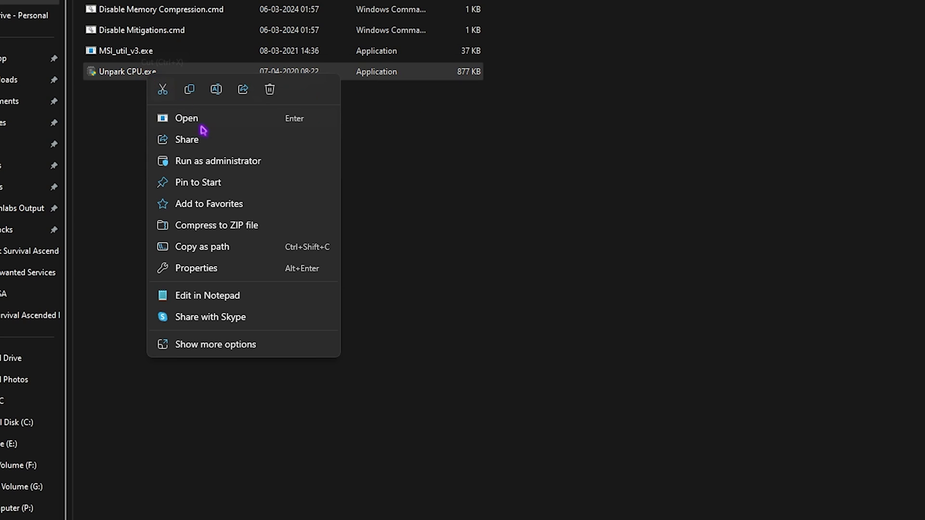
pyautogui.click(216, 160)
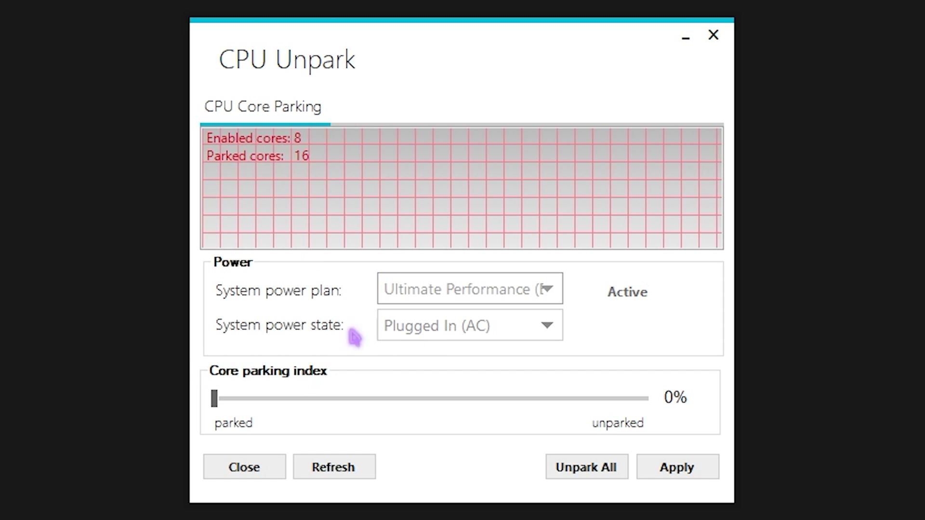
pyautogui.moveTo(218, 404); pyautogui.dragTo(669, 397)
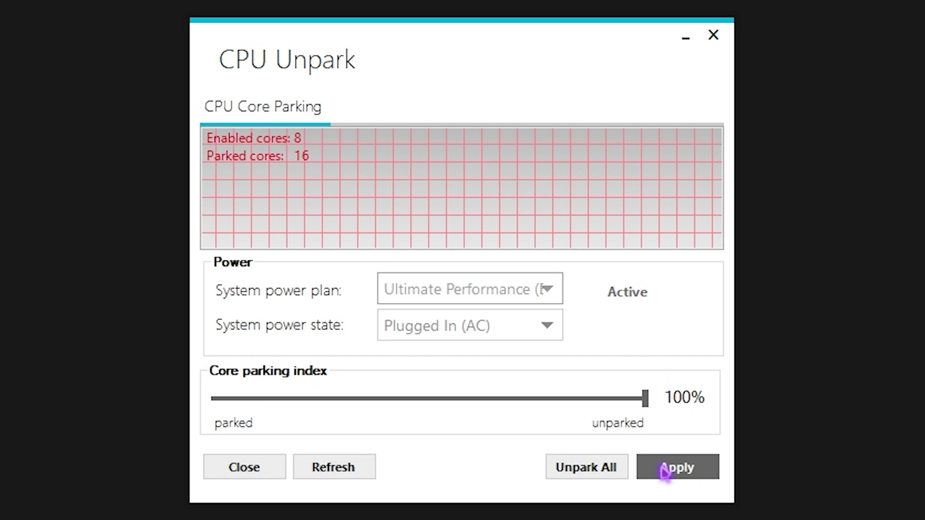
pyautogui.click(577, 475)
# Step: Unpark all CPU cores, apply, and dismiss the success message
pyautogui.click(617, 331)
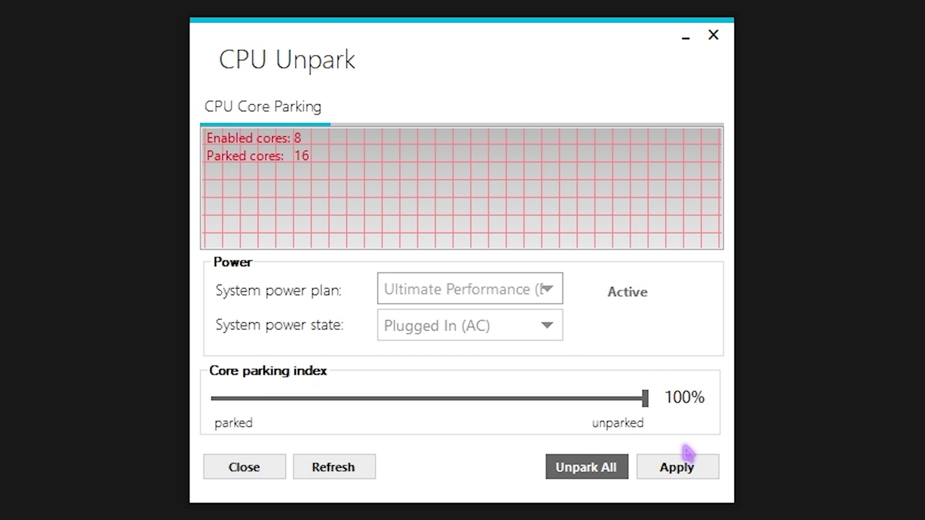
pyautogui.click(686, 458)
pyautogui.click(586, 322)
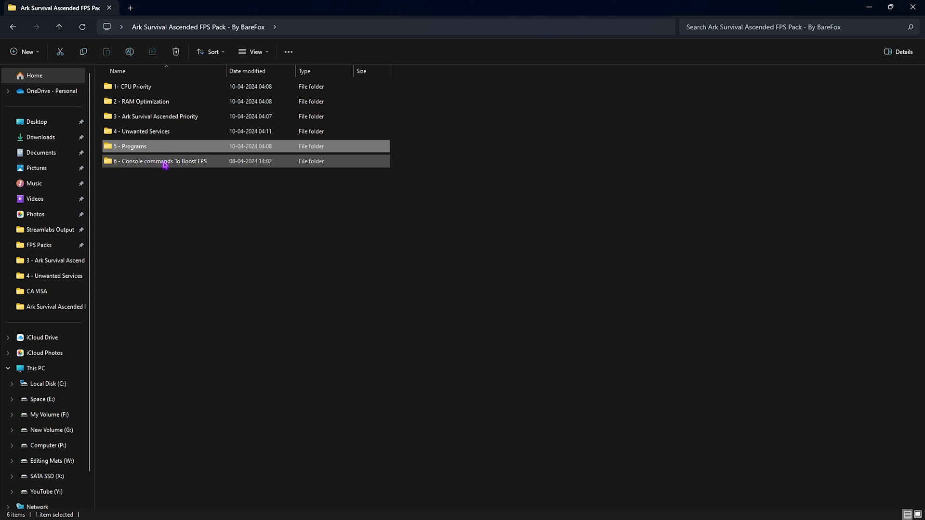
# Step: Open the console commands .txt from '6 - Console commands To Boost FPS', closing the script tab and Explorer
pyautogui.doubleClick(167, 164)
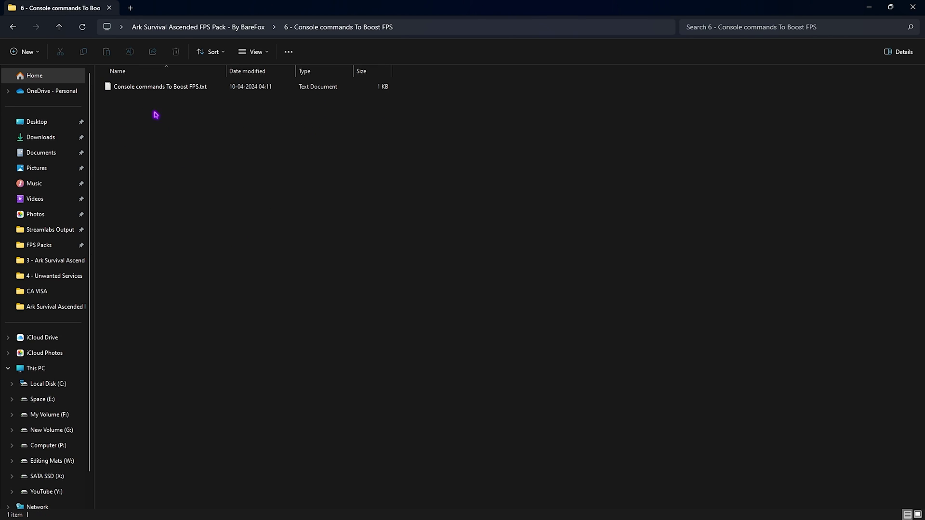
pyautogui.doubleClick(149, 87)
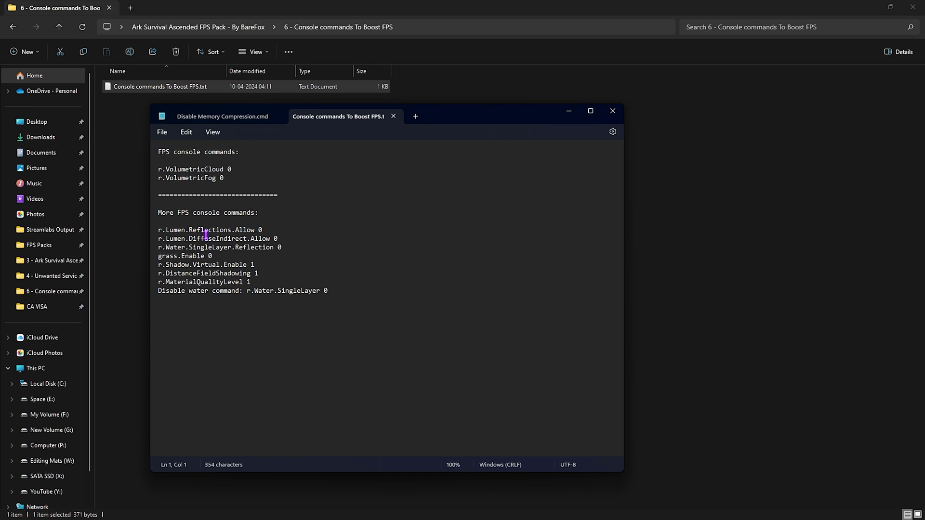
pyautogui.click(278, 116)
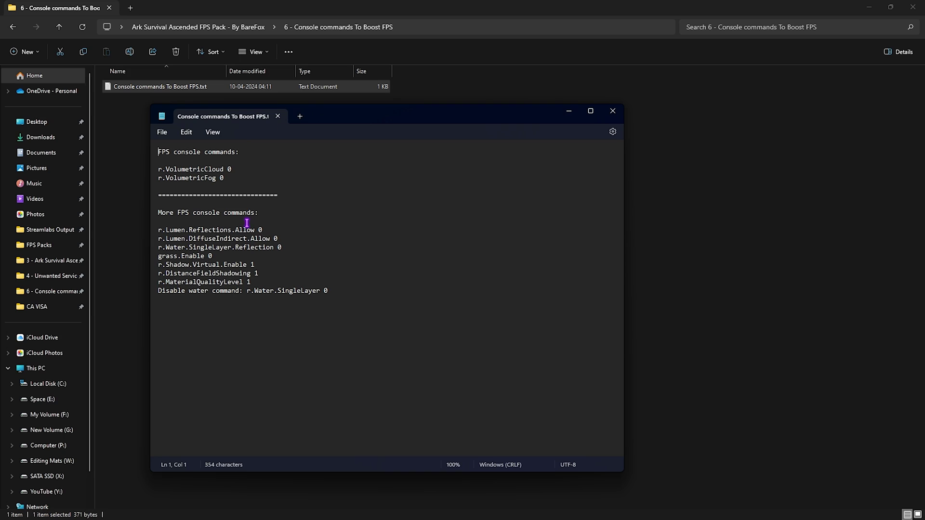
pyautogui.click(912, 6)
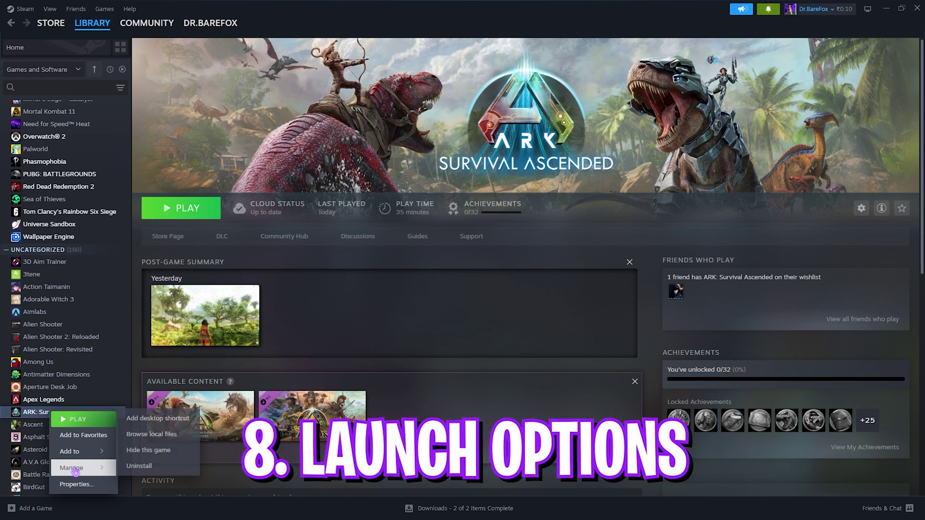
# Step: Enter -USEALLAVAILABLECORES in the Launch Options of ARK: Survival Ascended's Steam properties
pyautogui.click(75, 484)
pyautogui.click(398, 355)
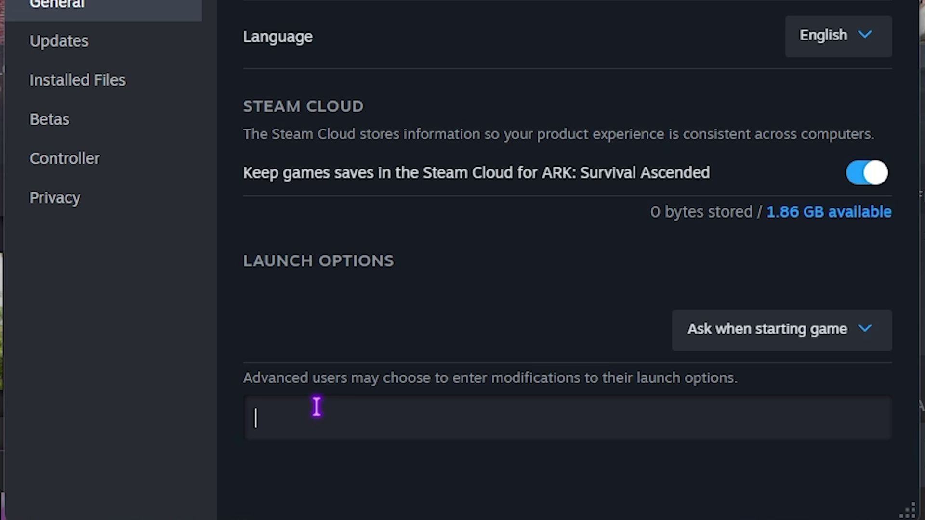
pyautogui.write('-USEALL')
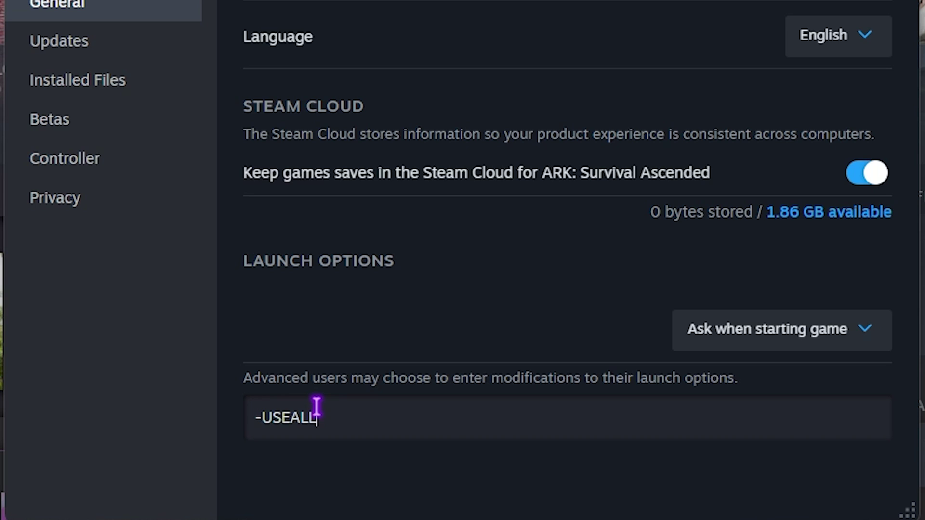
pyautogui.write('AVAILABLE')
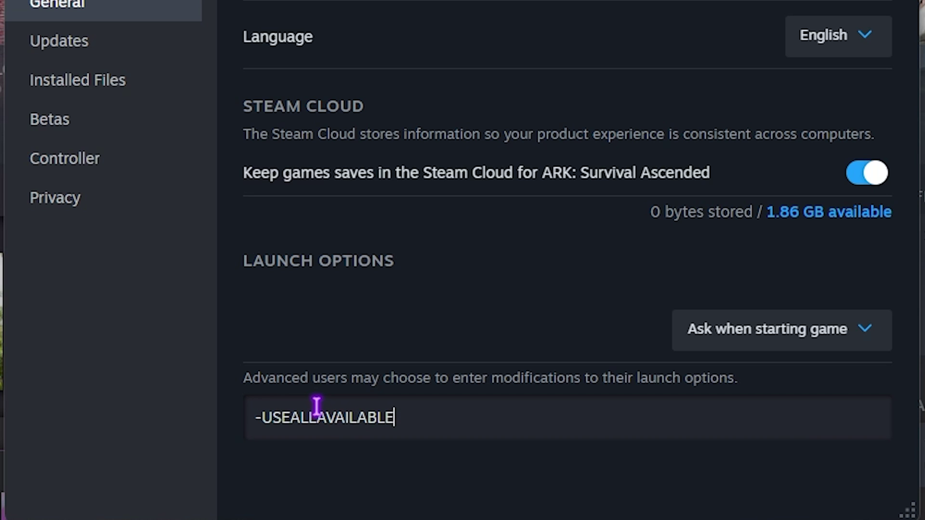
pyautogui.write('CORES')
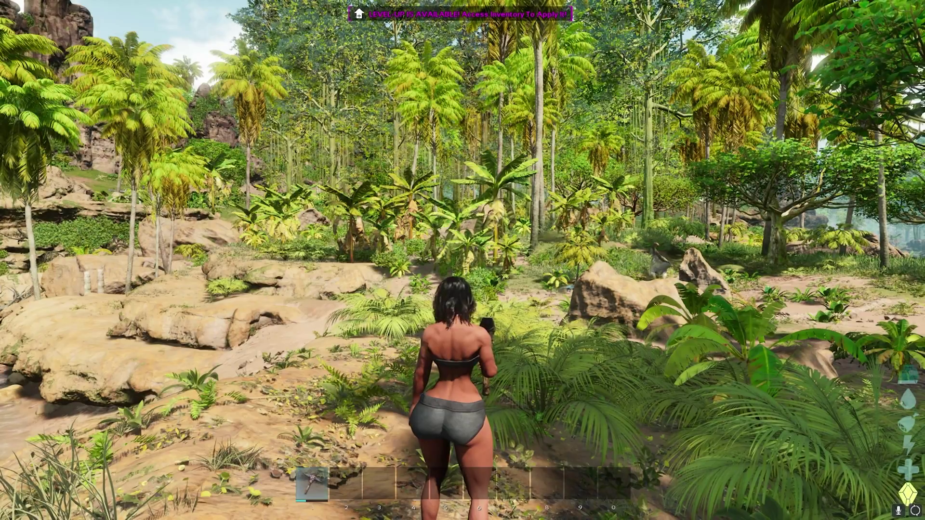
# Step: In the Video settings, cap Max Frame Rate at 240 instead of 60
pyautogui.press('Escape')
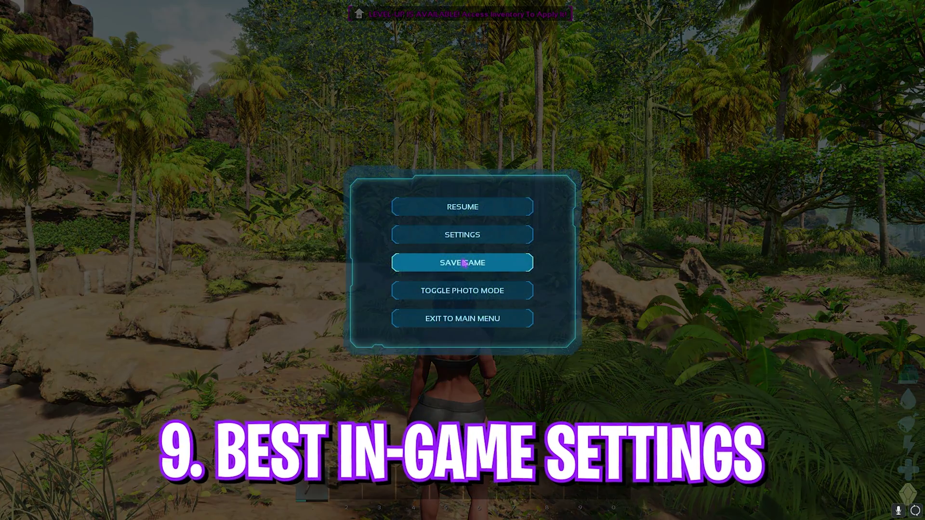
pyautogui.click(469, 235)
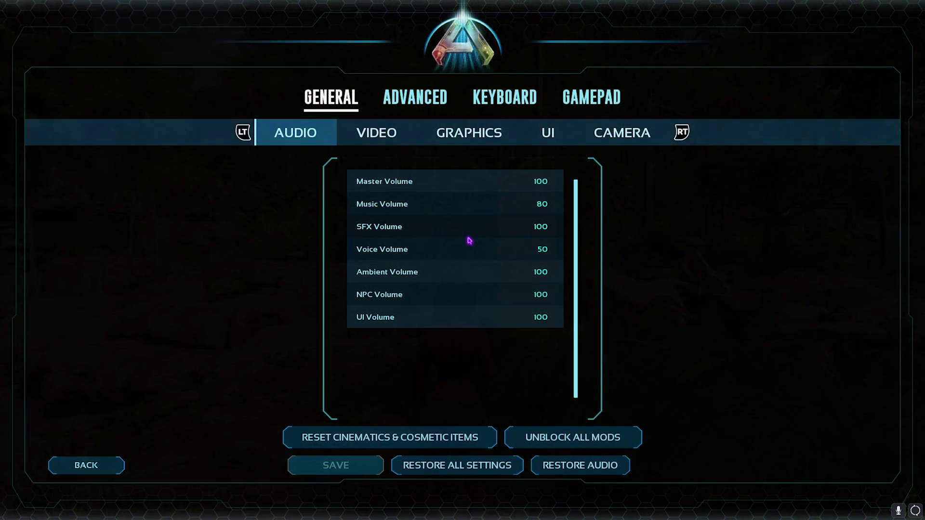
pyautogui.click(376, 133)
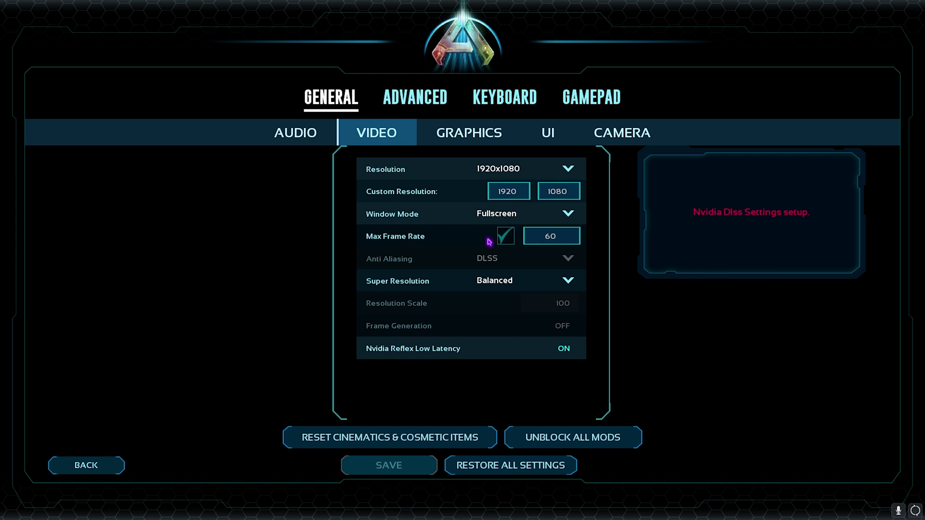
pyautogui.click(506, 236)
pyautogui.click(562, 238)
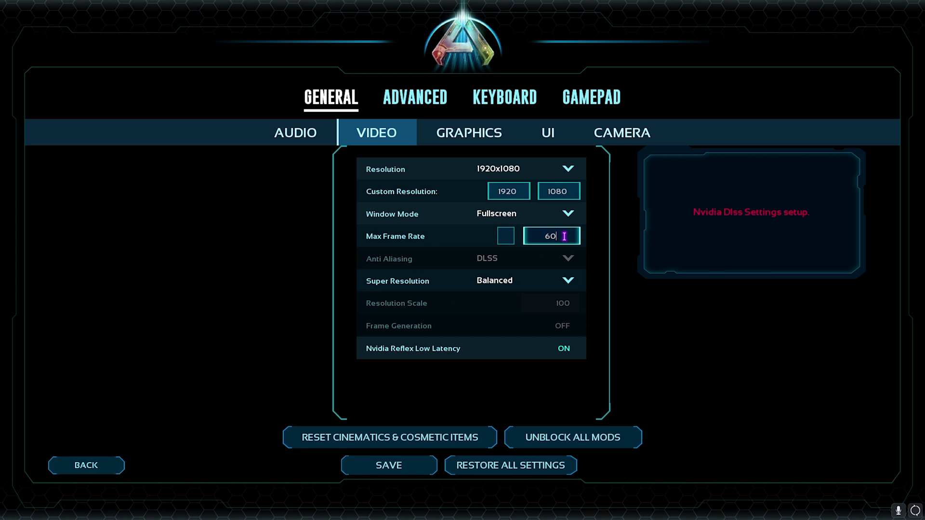
pyautogui.write('240')
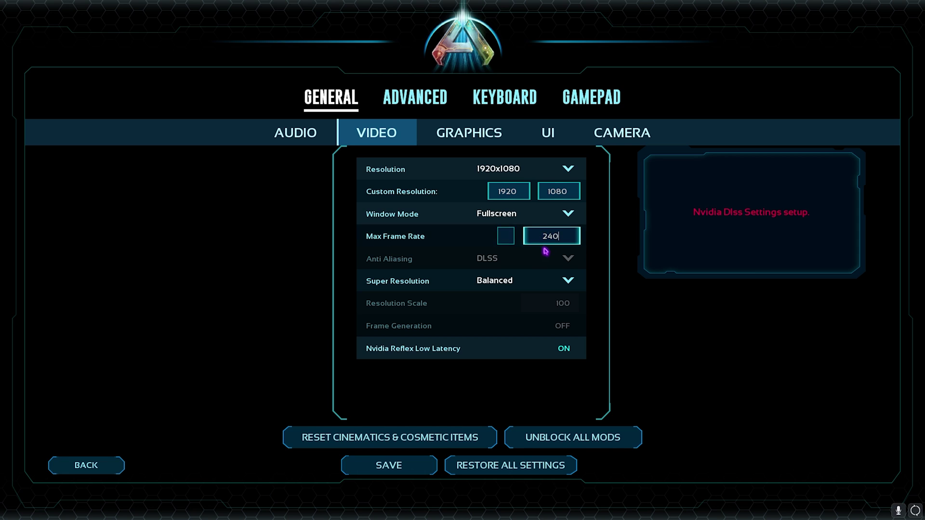
pyautogui.click(511, 241)
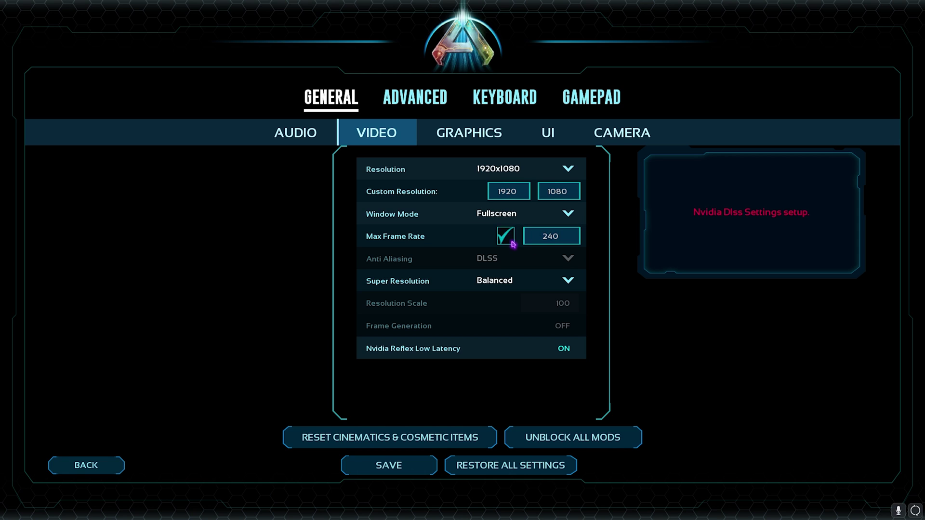
# Step: Set Super Resolution to Ultra Performance
pyautogui.click(516, 283)
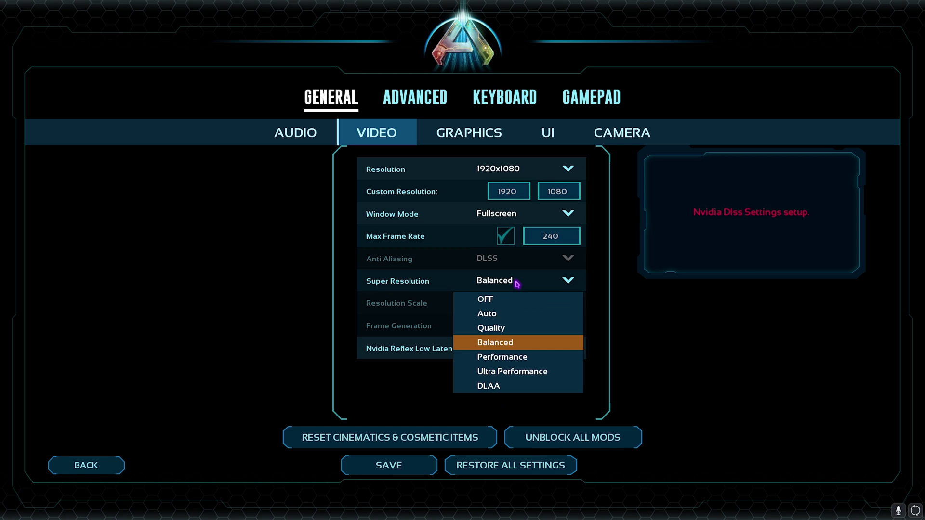
pyautogui.click(504, 370)
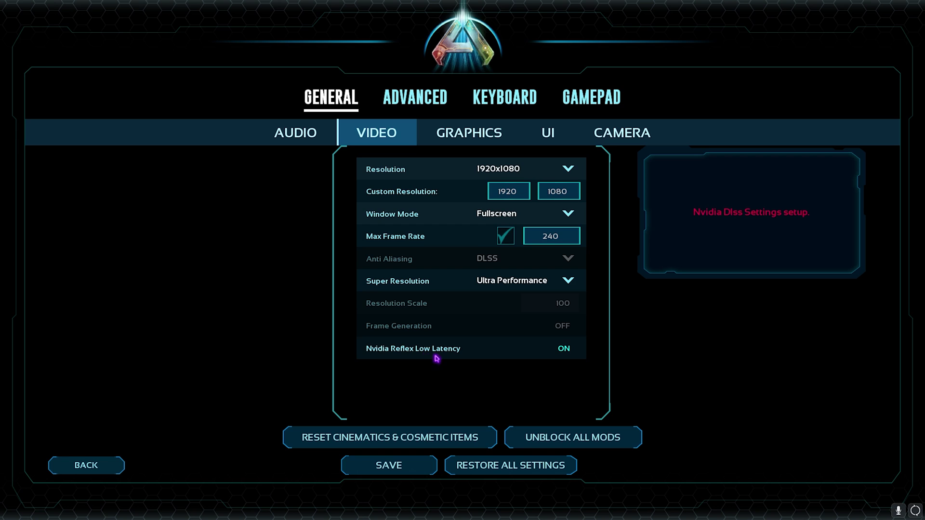
pyautogui.click(466, 139)
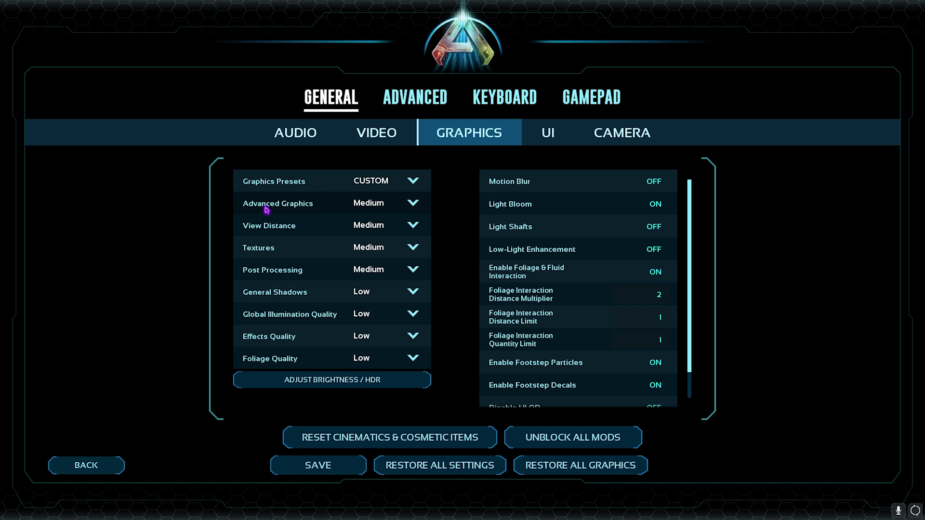
# Step: Keep Advanced Graphics at Medium and lower Post Processing to Low
pyautogui.click(383, 206)
pyautogui.click(371, 236)
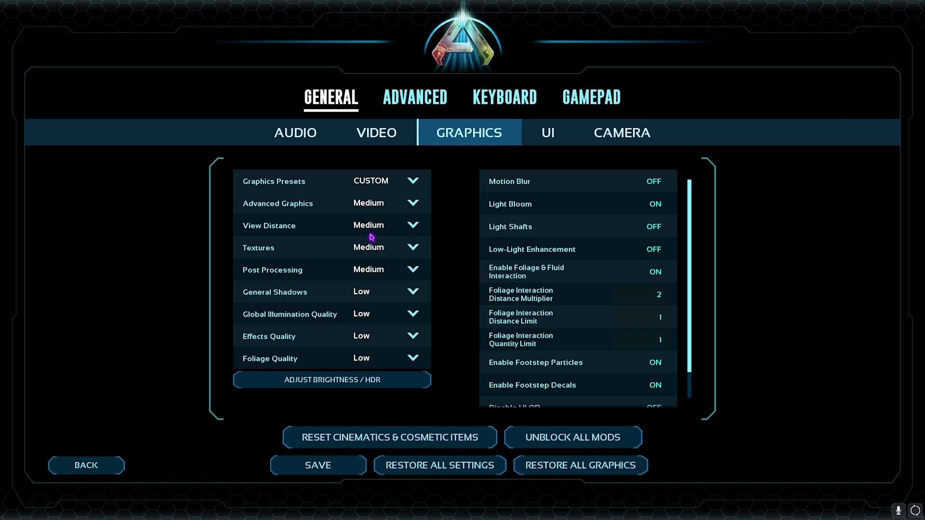
pyautogui.click(392, 228)
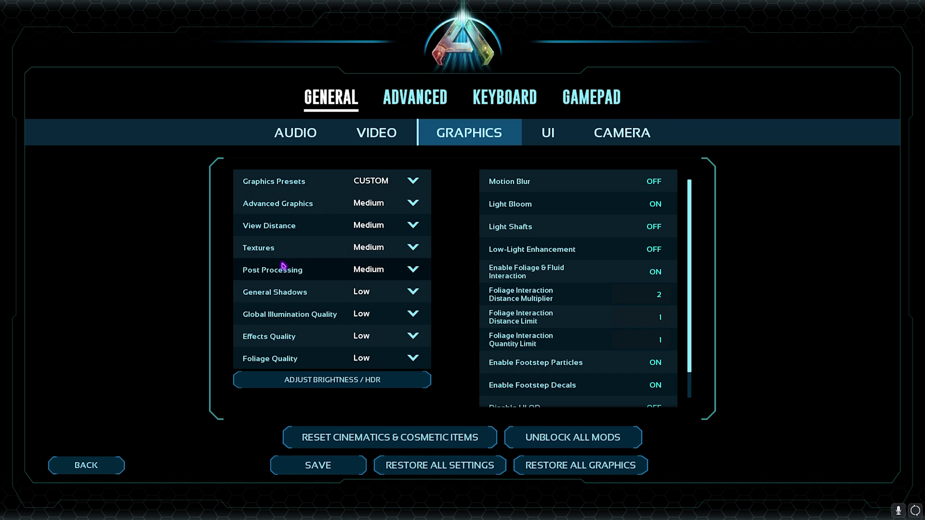
pyautogui.click(411, 270)
pyautogui.click(394, 287)
# Step: Set General Shadows and Global Illumination Quality to Low
pyautogui.click(362, 298)
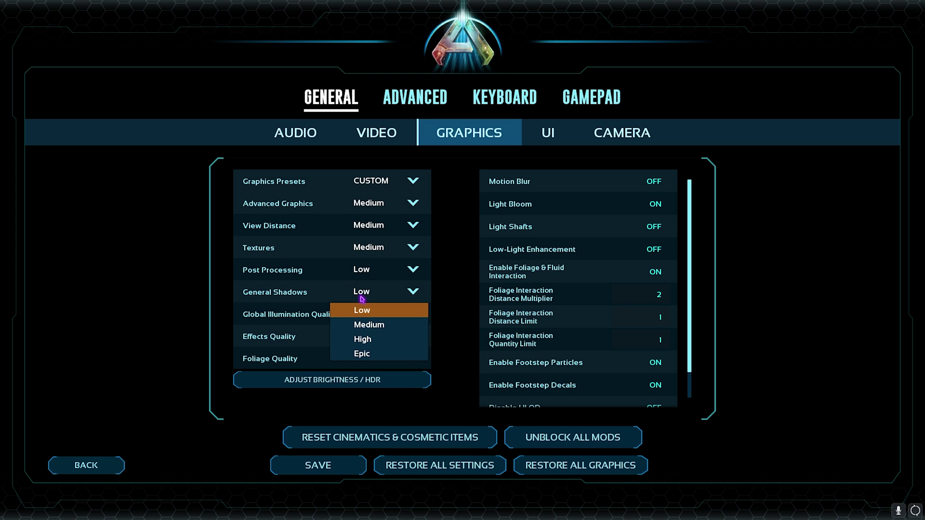
pyautogui.click(365, 311)
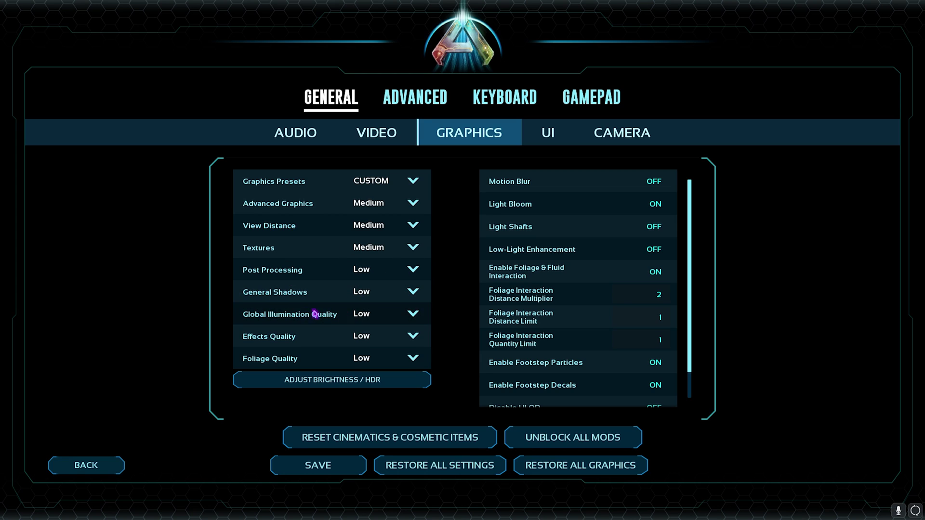
pyautogui.click(388, 318)
pyautogui.click(380, 335)
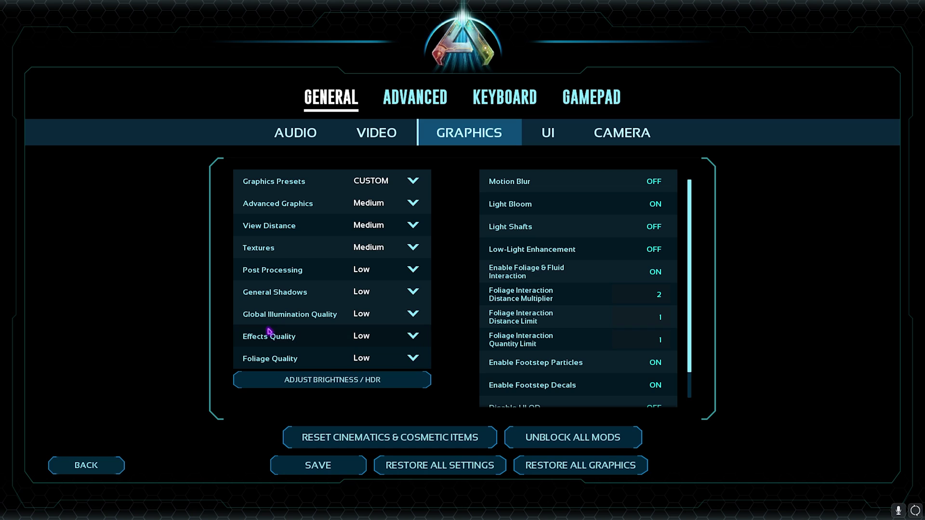
pyautogui.scroll(-1, 384, 342)
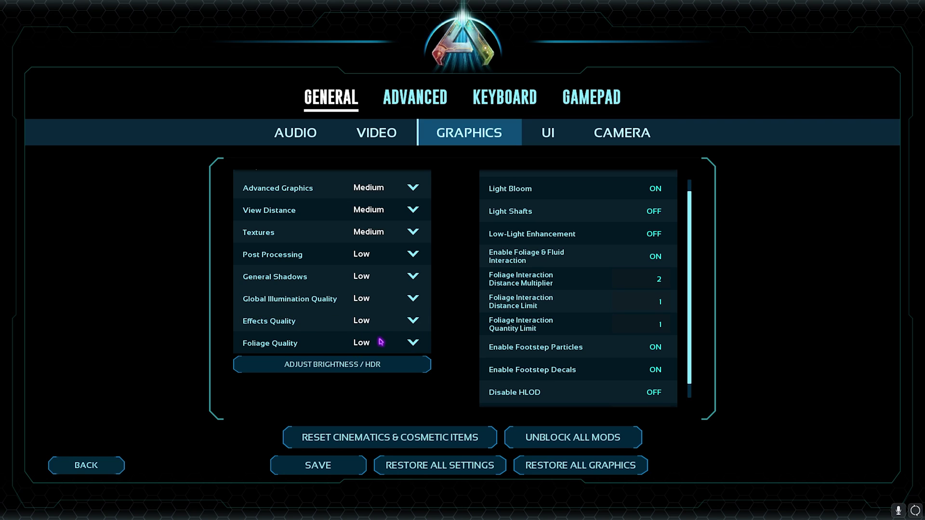
pyautogui.scroll(1, 362, 345)
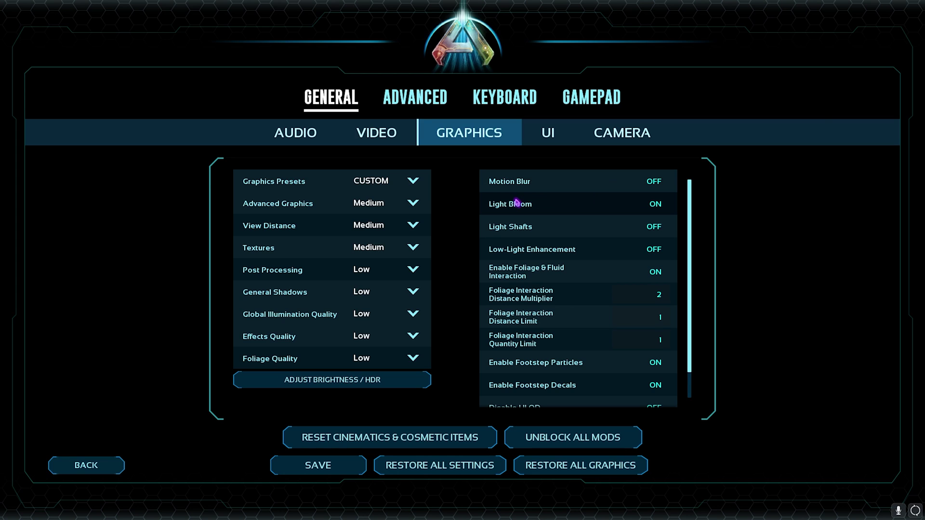
# Step: Turn Light Shafts and Low-Light Enhancement on, and turn foliage and fluid interaction off
pyautogui.click(537, 229)
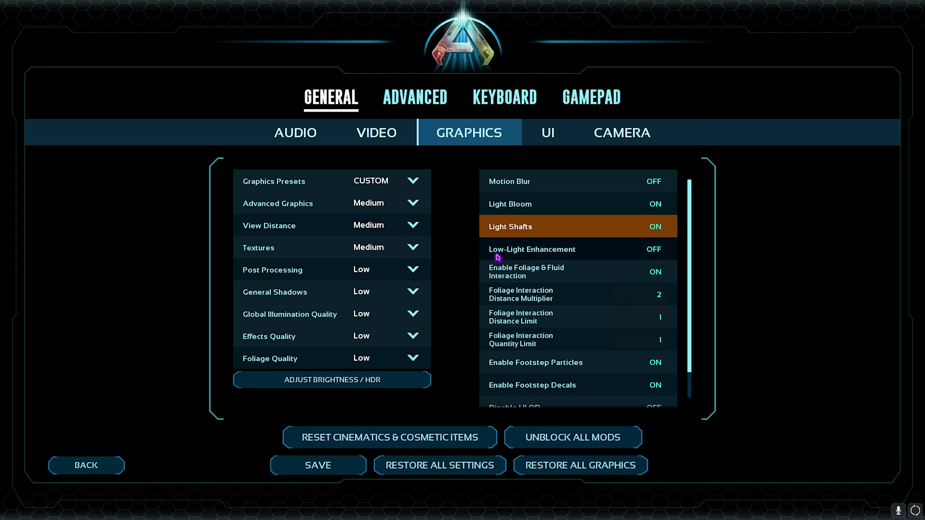
pyautogui.click(554, 254)
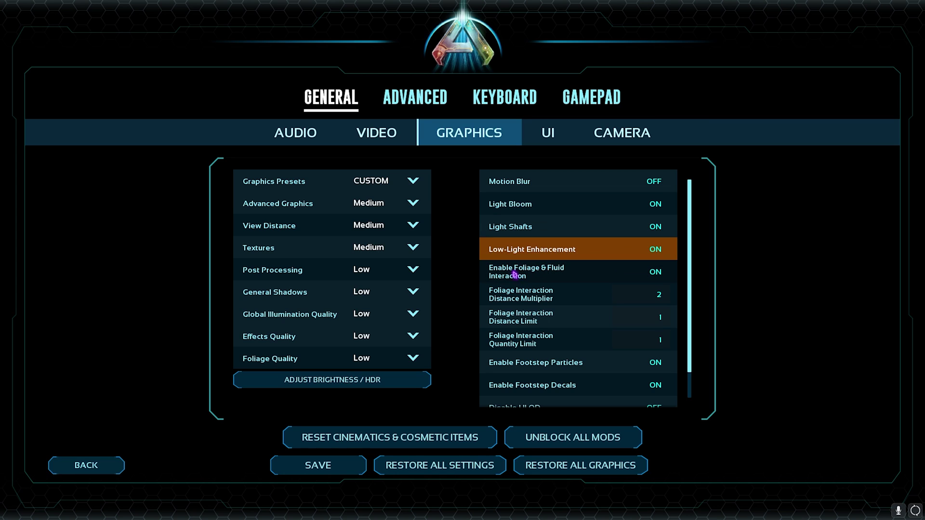
pyautogui.click(554, 273)
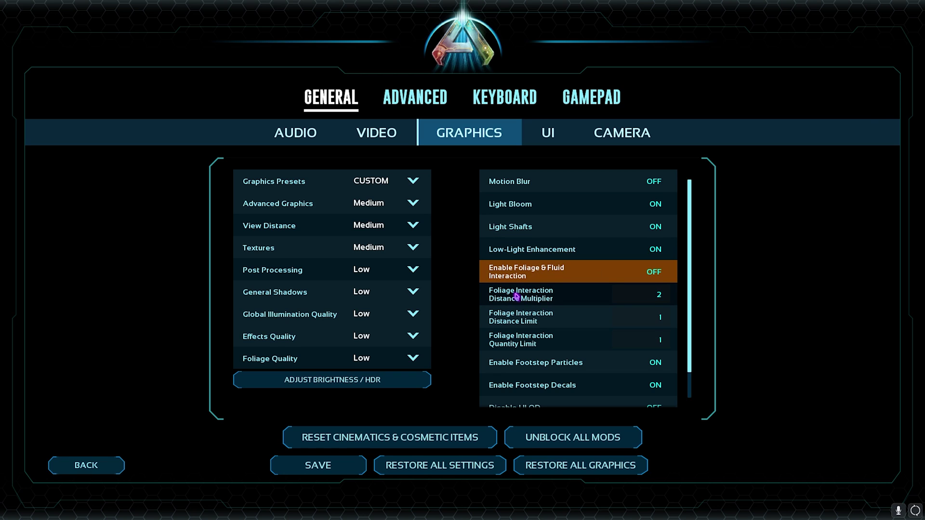
# Step: Lower the foliage interaction distance multiplier to 0.01 and both foliage interaction limits to 0.5
pyautogui.click(636, 295)
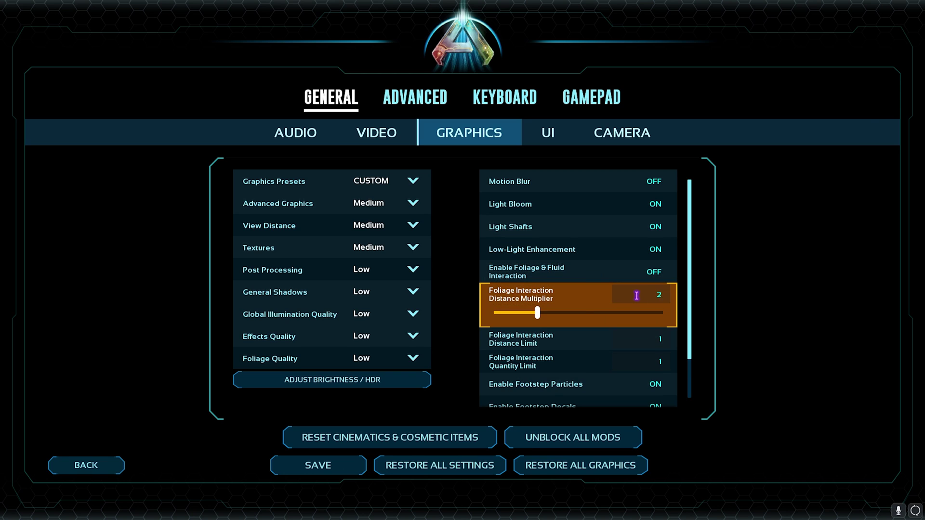
pyautogui.click(492, 313)
pyautogui.click(610, 333)
pyautogui.click(523, 332)
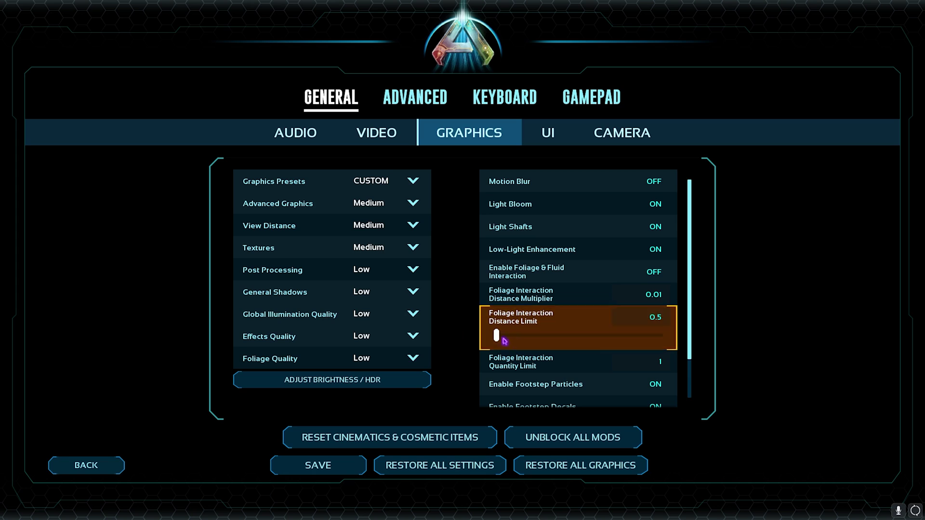
pyautogui.click(514, 359)
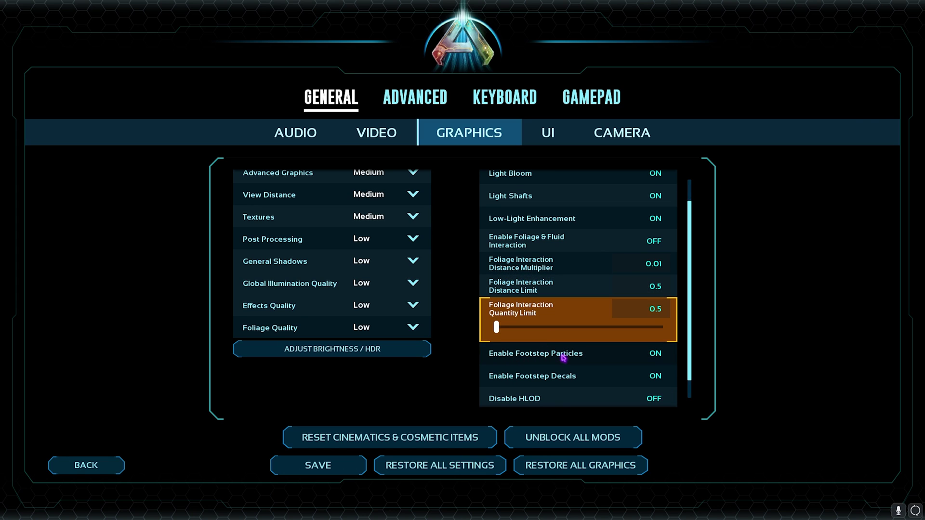
# Step: Switch Enable Footstep Particles and Footstep Decals off
pyautogui.click(556, 355)
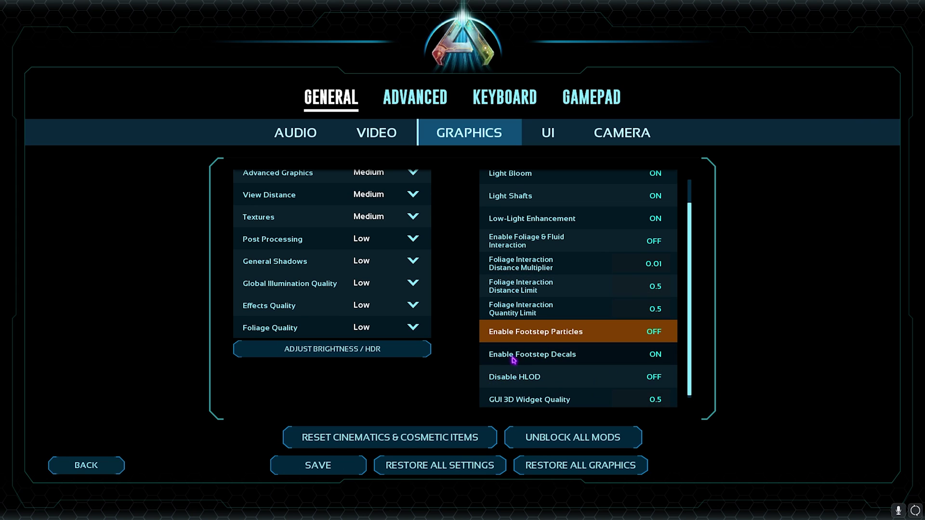
pyautogui.click(571, 359)
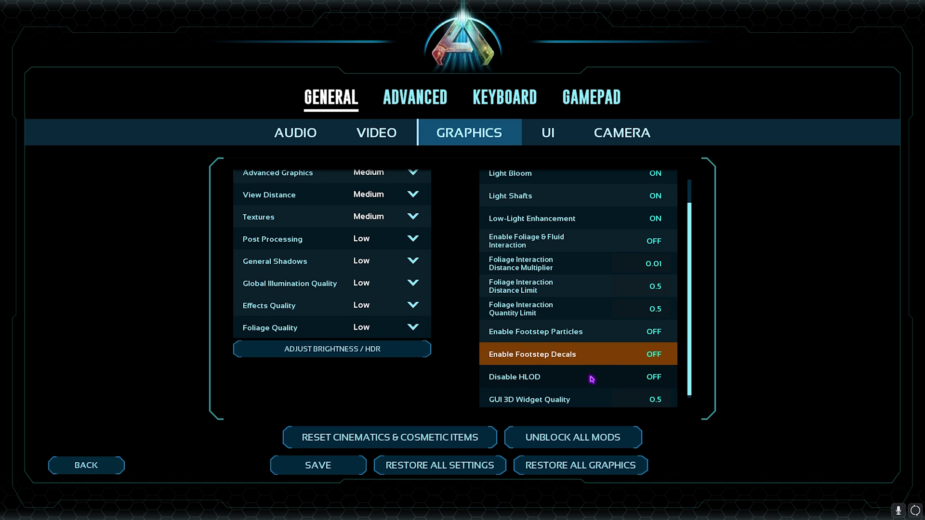
pyautogui.scroll(-1, 568, 391)
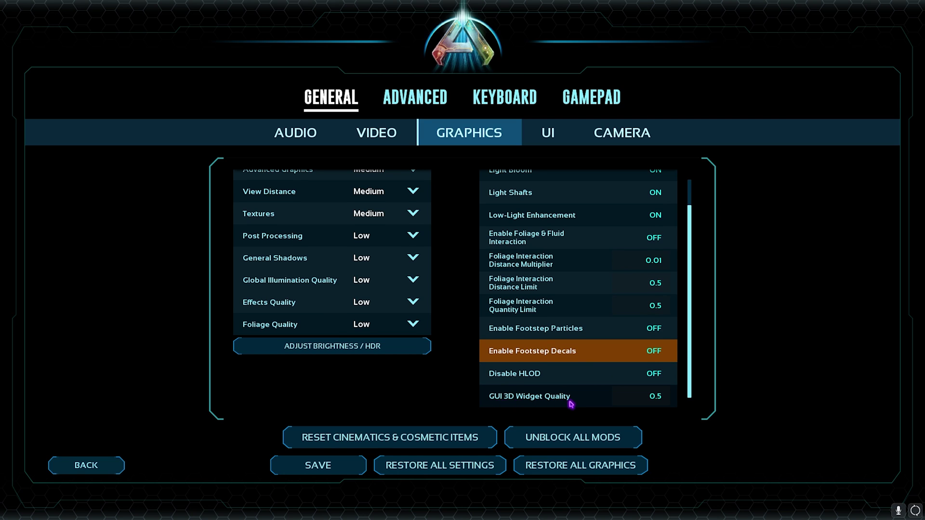
pyautogui.scroll(3, 434, 321)
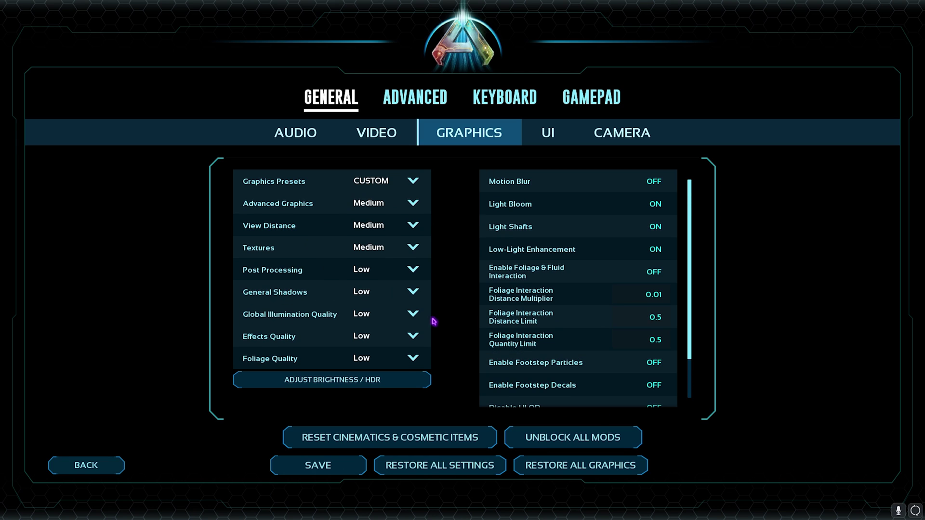
pyautogui.click(408, 105)
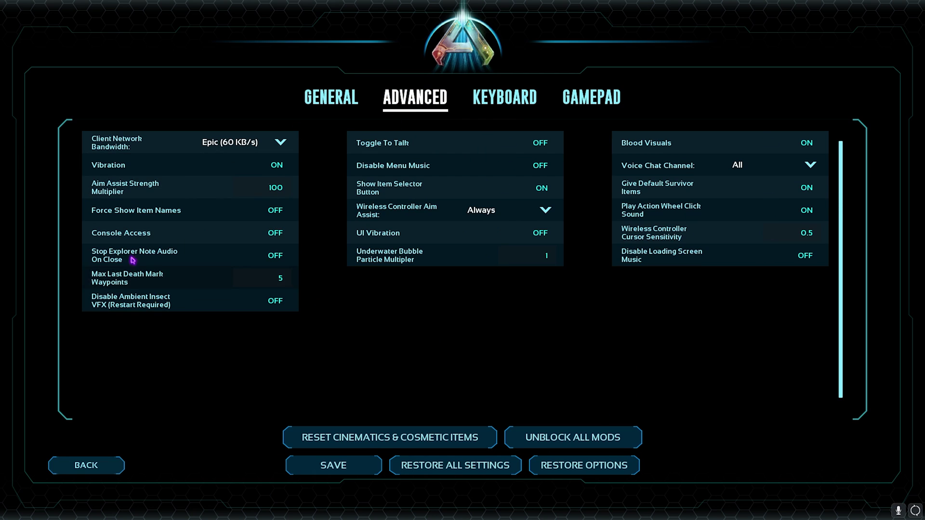
# Step: Switch Console Access on, then exit the options and accept to return to the game
pyautogui.click(167, 238)
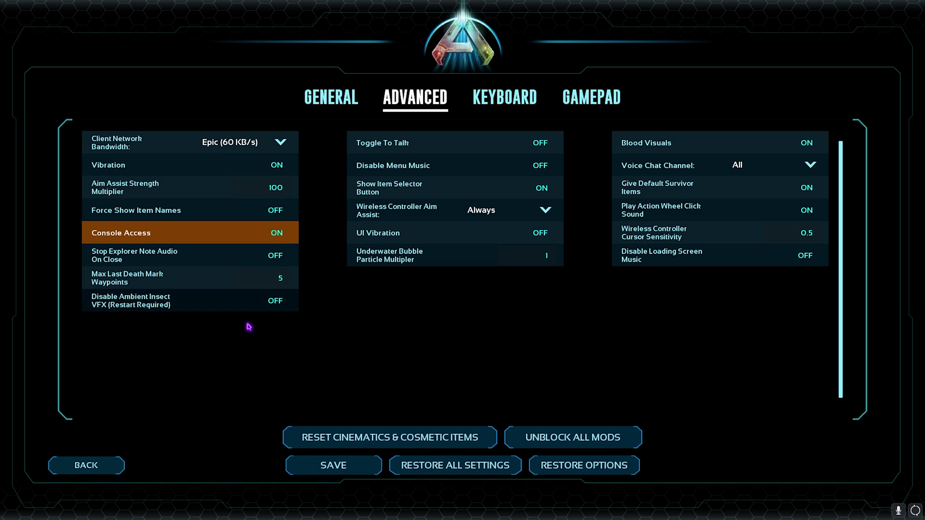
pyautogui.click(111, 465)
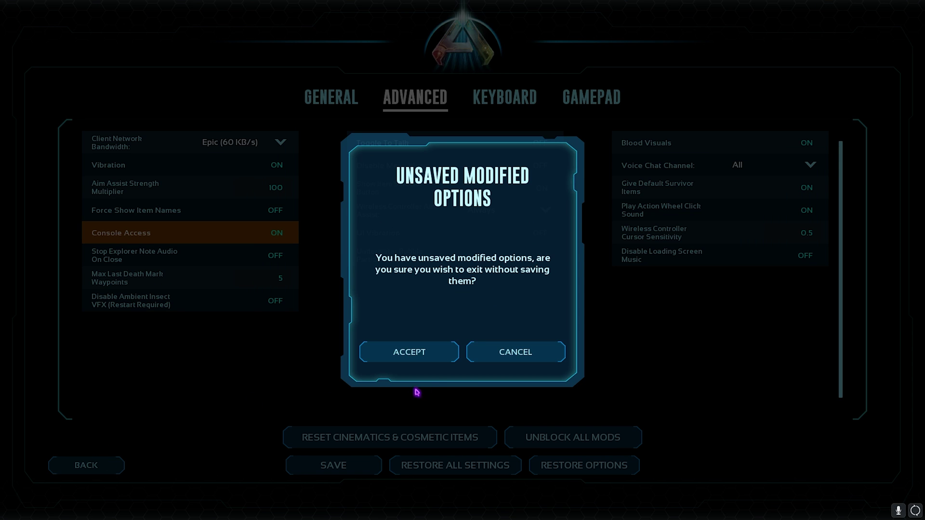
pyautogui.click(408, 352)
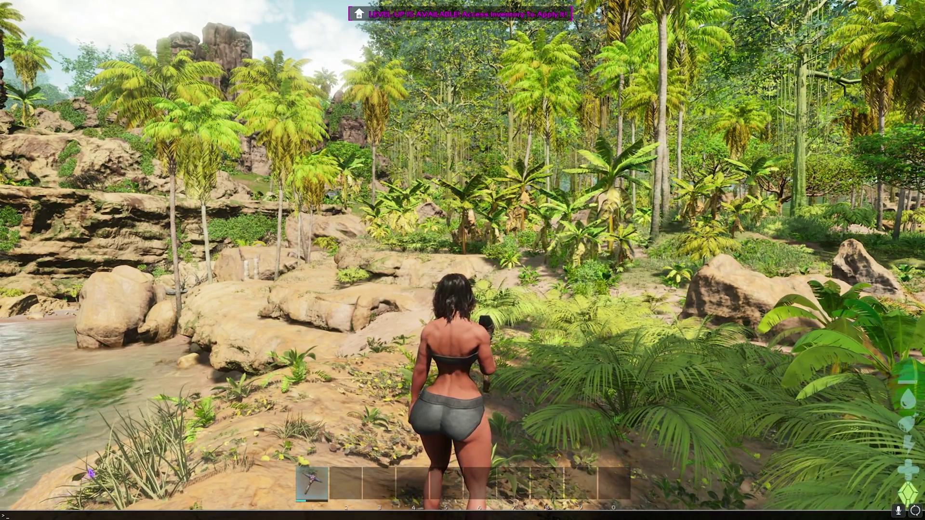
# Step: Copy r.VolumetricCloud 0 from Notepad and run it in the ARK console
pyautogui.hotkey('alt', 'Tab')
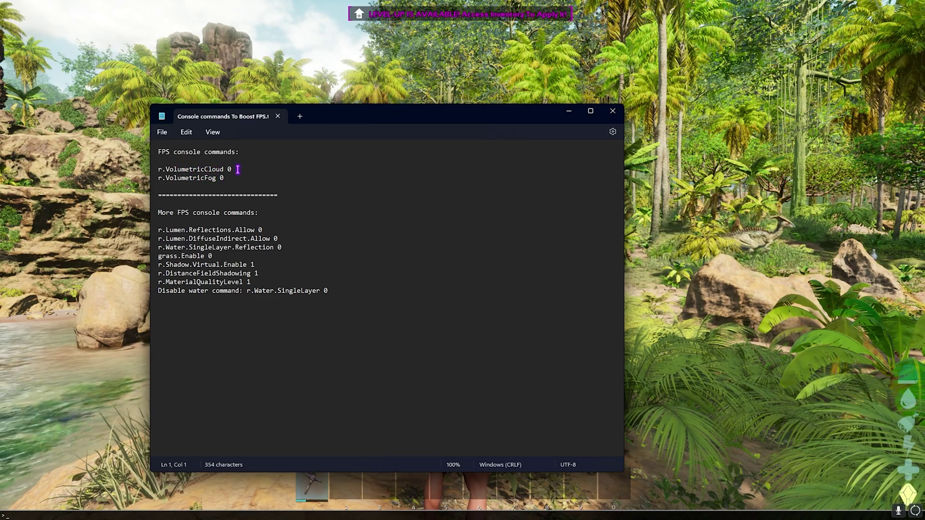
pyautogui.moveTo(237, 169); pyautogui.dragTo(158, 170)
pyautogui.hotkey('ctrl', 'c')
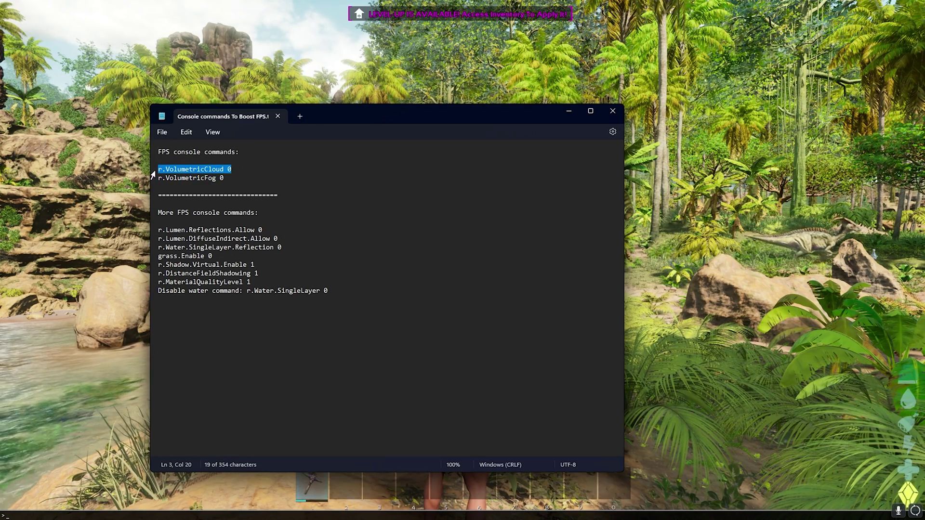
pyautogui.hotkey('alt', 'Tab')
pyautogui.press('Tab')
pyautogui.hotkey('ctrl', 'v')
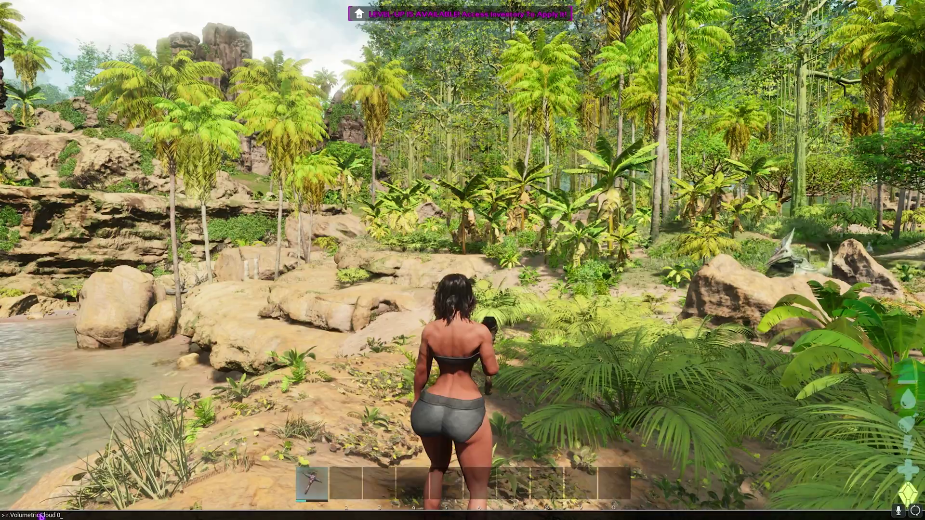
pyautogui.press('Return')
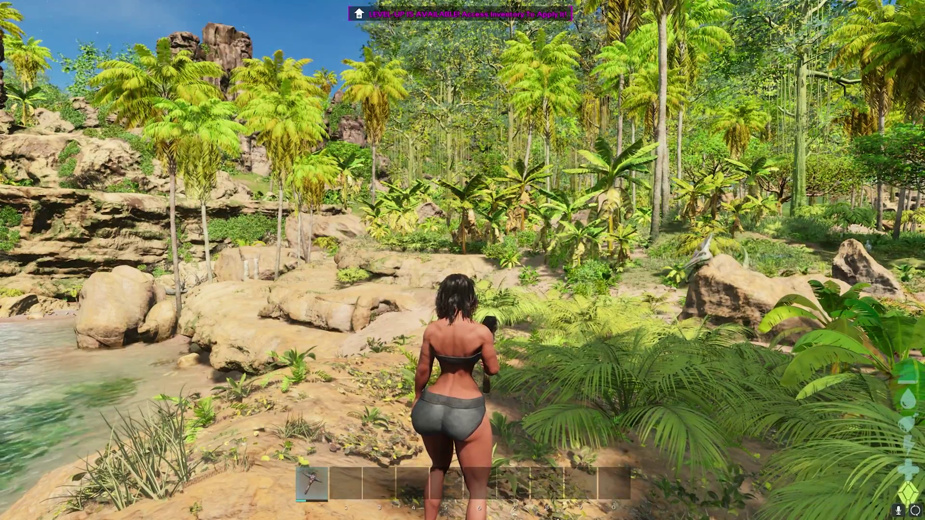
# Step: Copy r.VolumetricFog 0 from Notepad and run it in the ARK console
pyautogui.press('Tab')
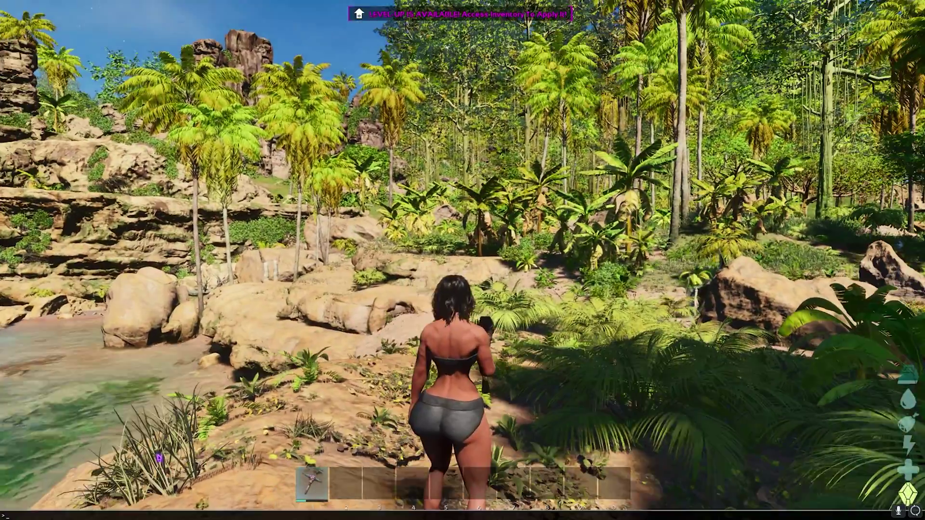
pyautogui.hotkey('alt', 'Tab')
pyautogui.moveTo(158, 177)
pyautogui.mouseDown()
pyautogui.moveTo(224, 178)
pyautogui.moveTo(152, 179)
pyautogui.mouseUp()
pyautogui.click(219, 188)
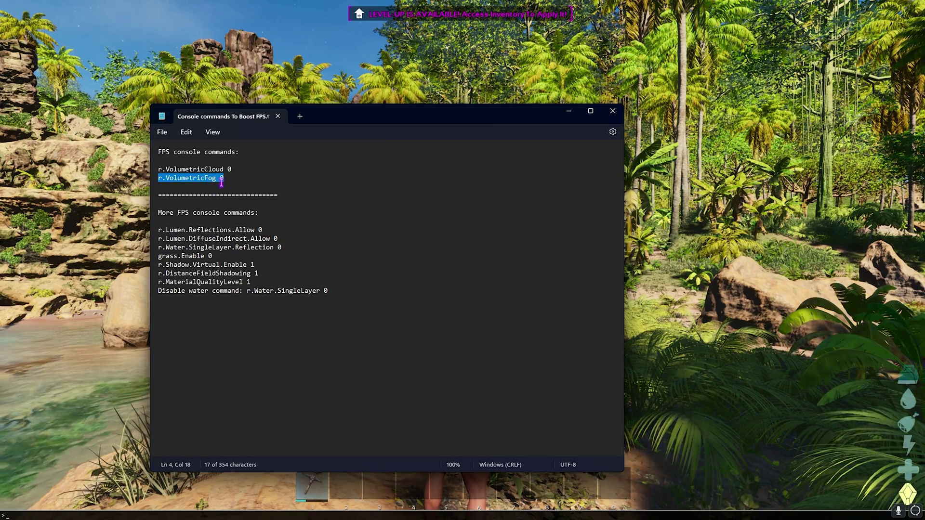
pyautogui.hotkey('ctrl', 'c')
pyautogui.hotkey('alt', 'Tab')
pyautogui.hotkey('ctrl', 'v')
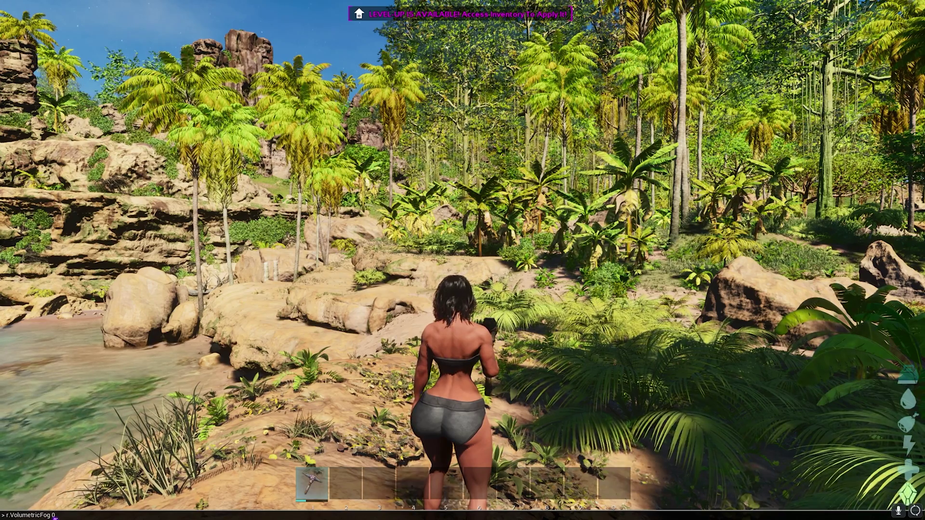
pyautogui.press('Return')
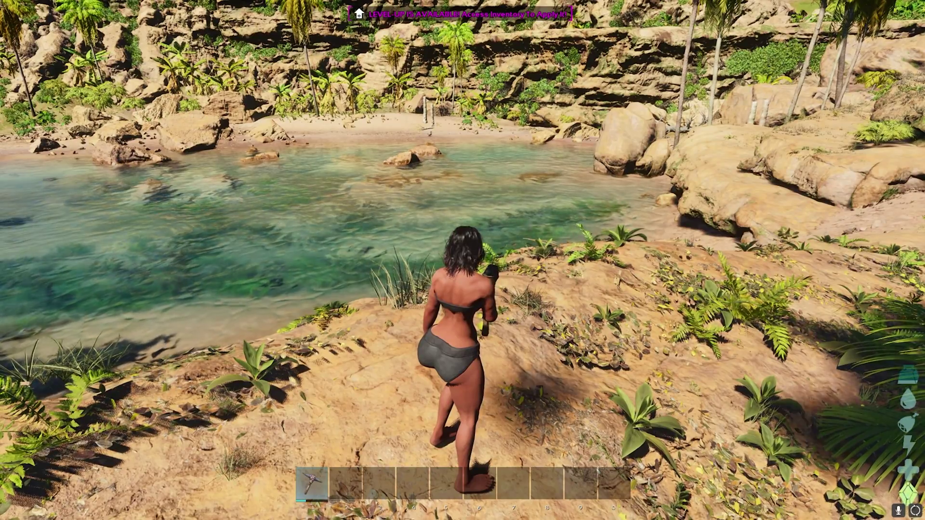
pyautogui.hotkey('alt', 'Tab')
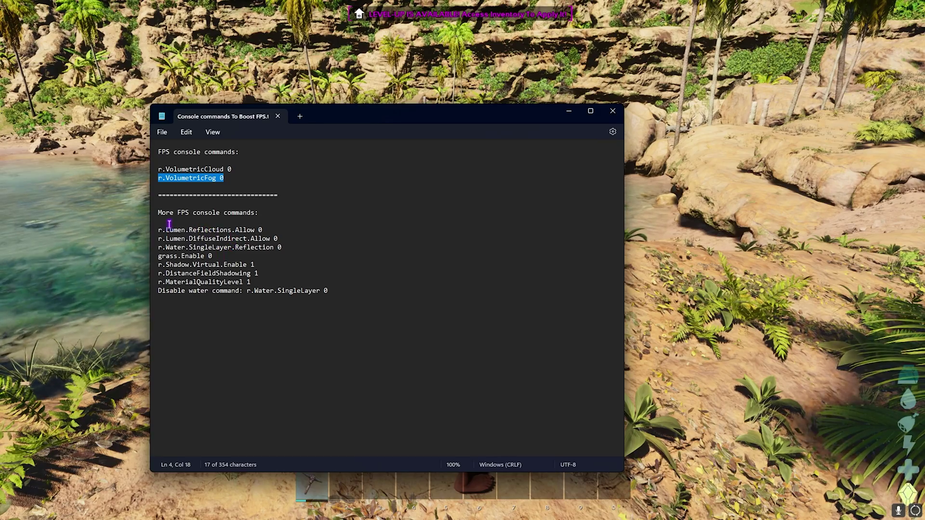
pyautogui.click(225, 176)
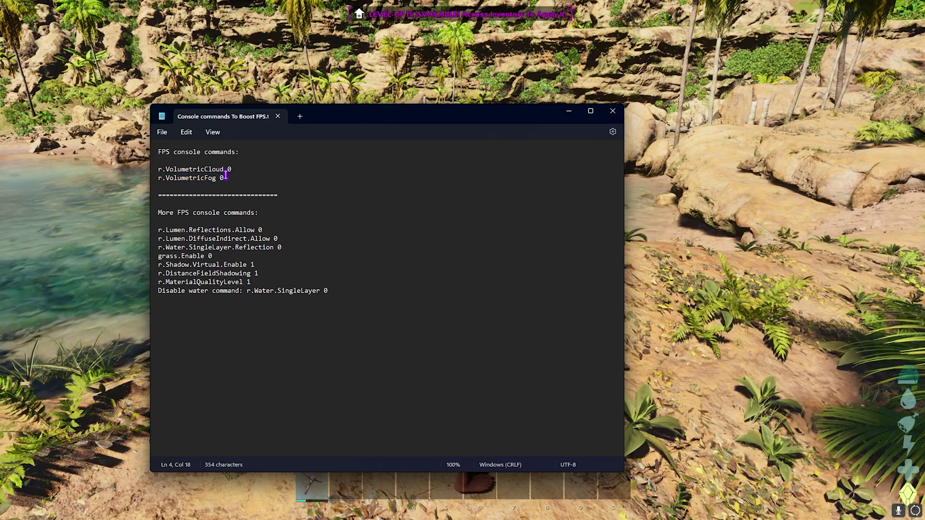
pyautogui.moveTo(226, 178); pyautogui.dragTo(157, 171)
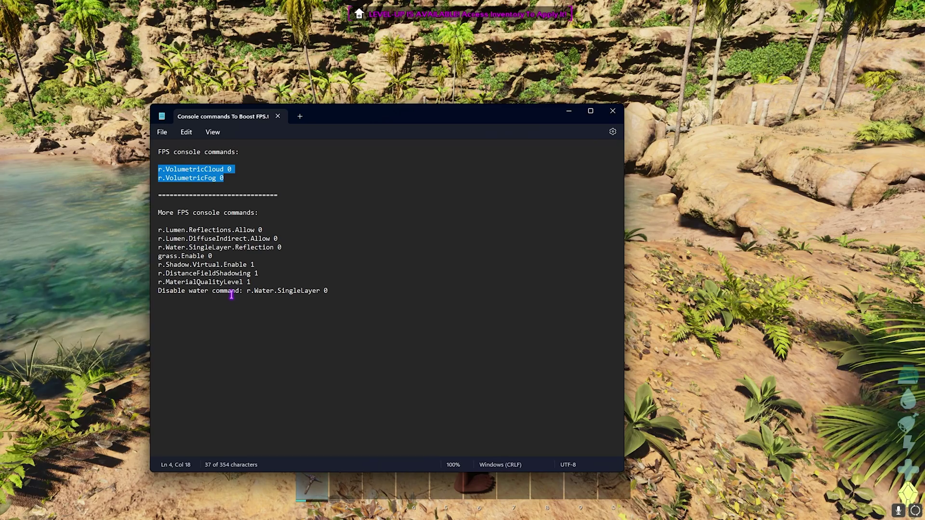
pyautogui.click(260, 278)
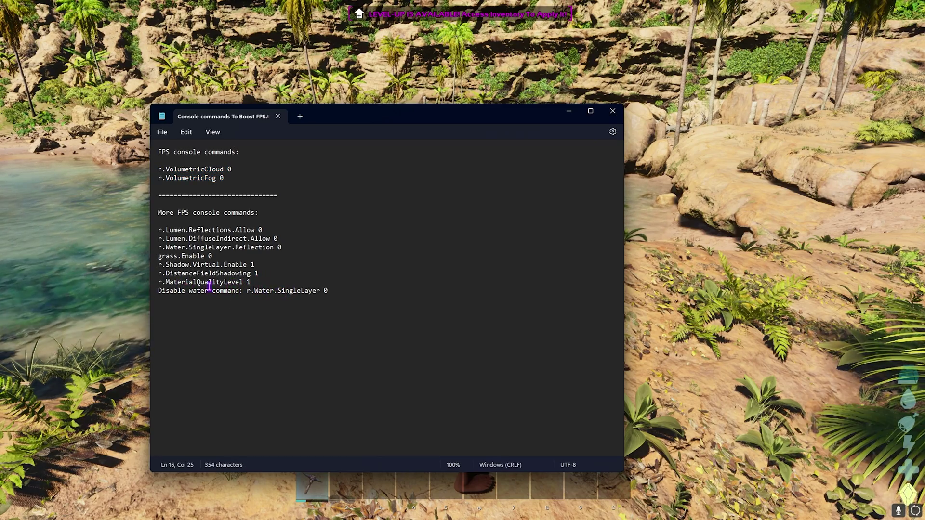
pyautogui.moveTo(262, 284); pyautogui.dragTo(159, 283)
pyautogui.moveTo(254, 268); pyautogui.dragTo(155, 269)
pyautogui.moveTo(282, 247); pyautogui.dragTo(165, 248)
pyautogui.click(213, 248)
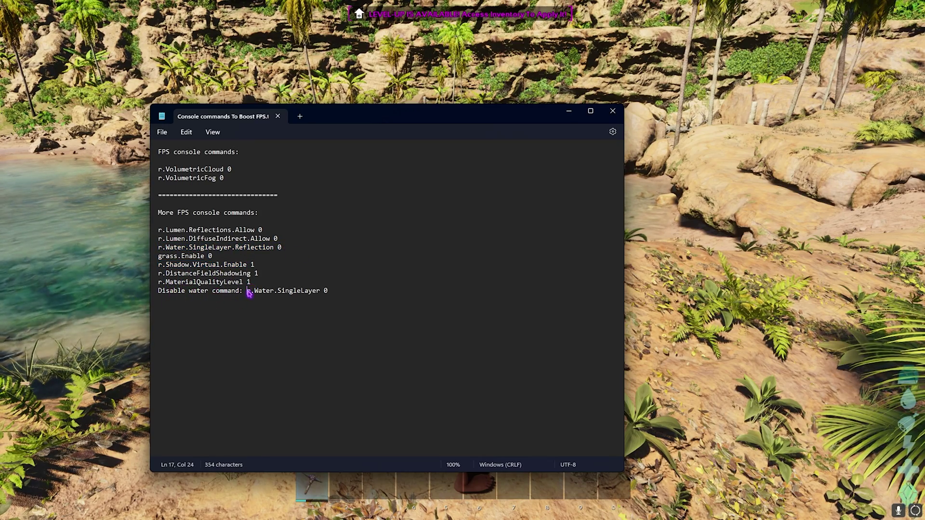
pyautogui.moveTo(249, 293); pyautogui.dragTo(323, 293)
pyautogui.click(330, 290)
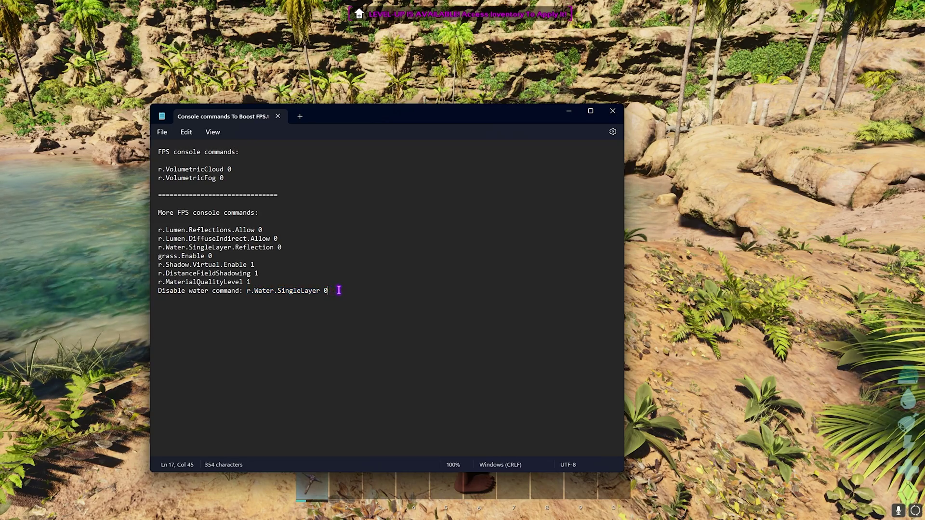
pyautogui.click(283, 302)
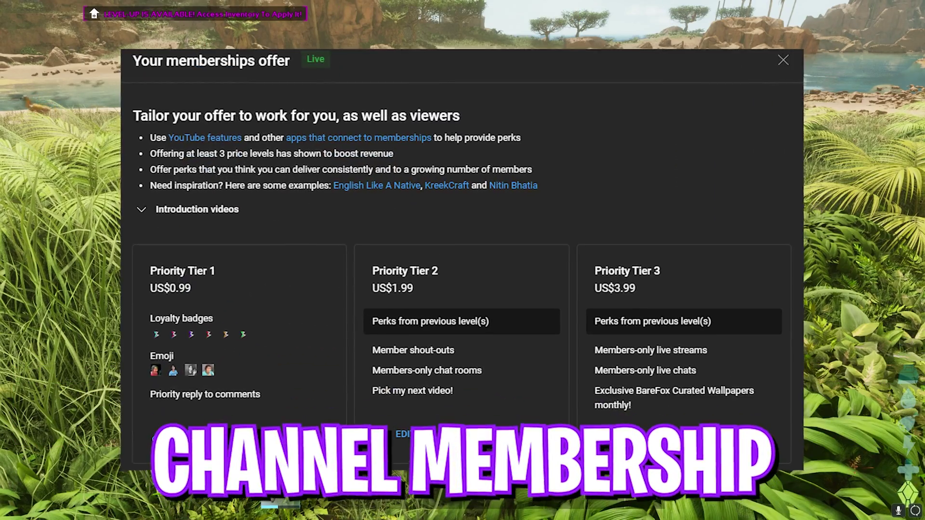
# Step: Open the character inventory with I and switch it to the COSMETICS page
pyautogui.press('i')
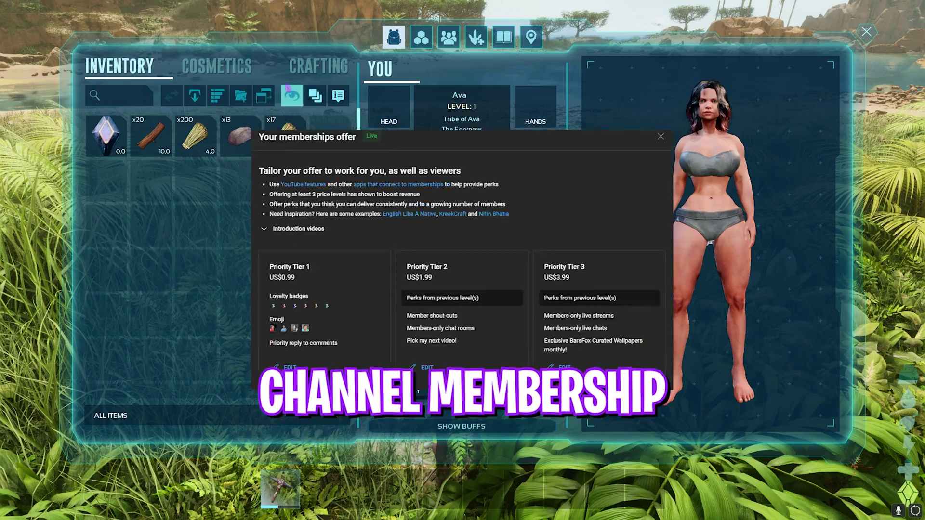
pyautogui.click(217, 66)
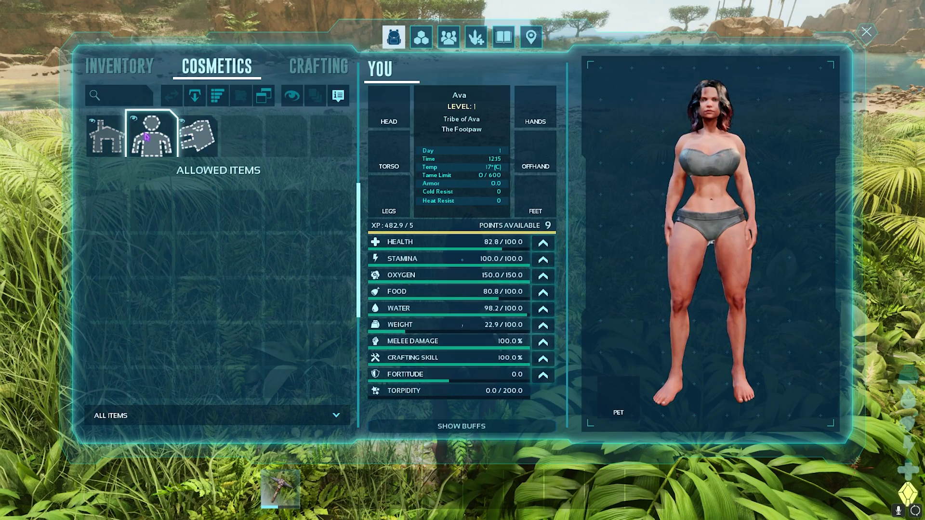
pyautogui.moveTo(147, 137)
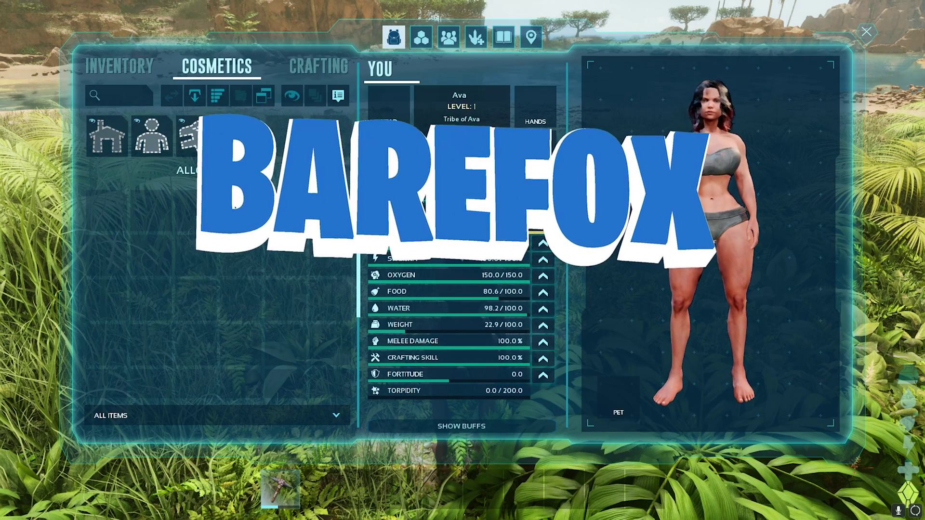